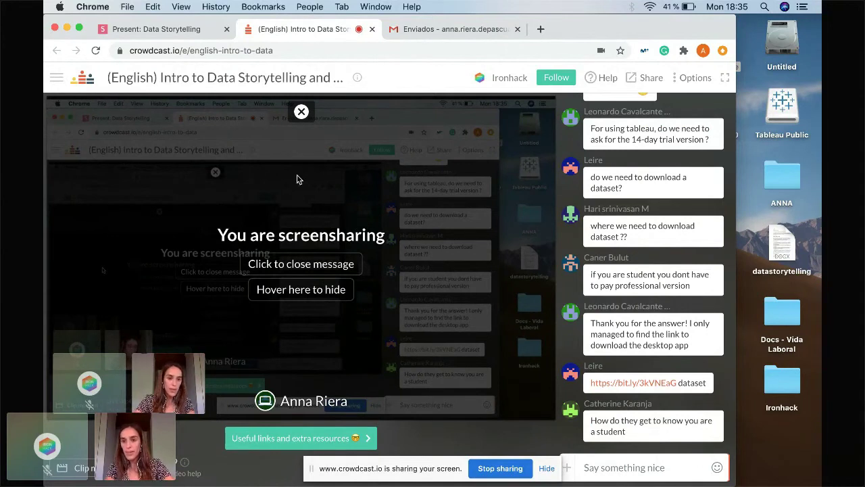
Switch to Tableau Public and fit its window to the full width of the screen.
click(775, 438)
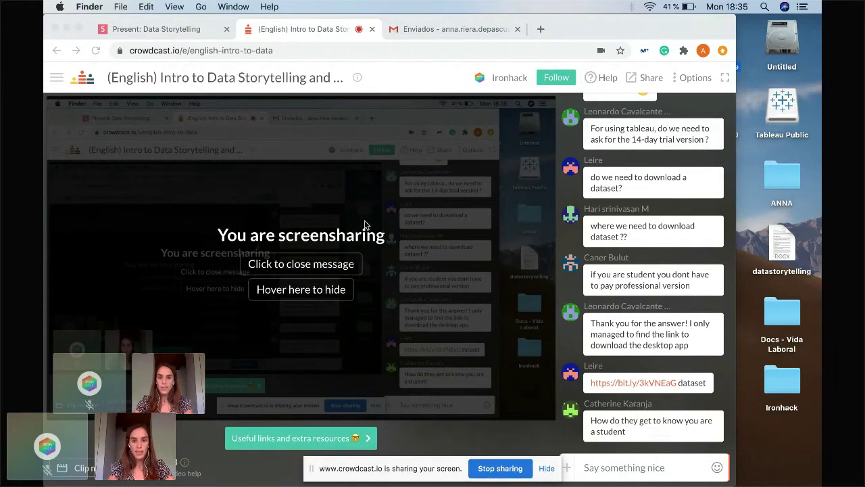
mouse_move(538, 477)
click(719, 461)
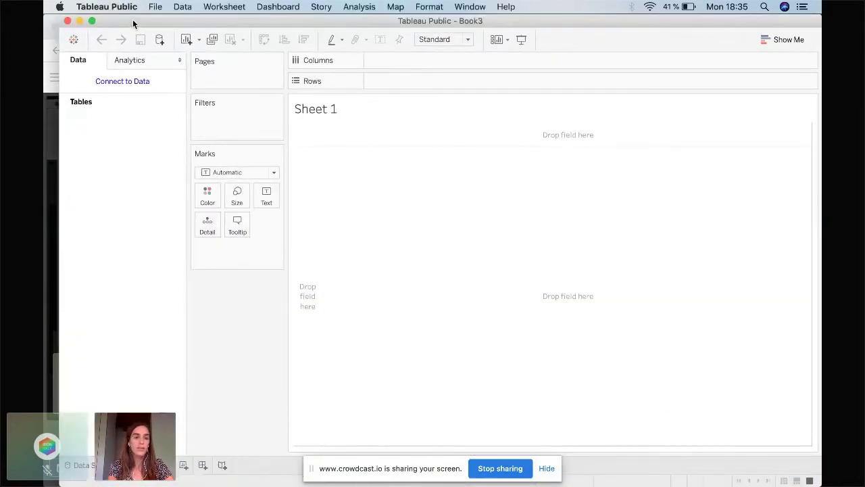
drag(133, 23, 118, 23)
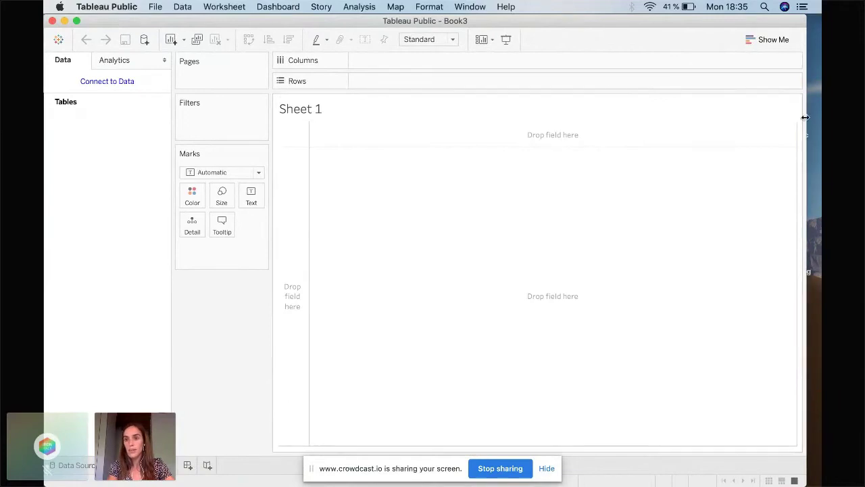
drag(804, 117, 819, 118)
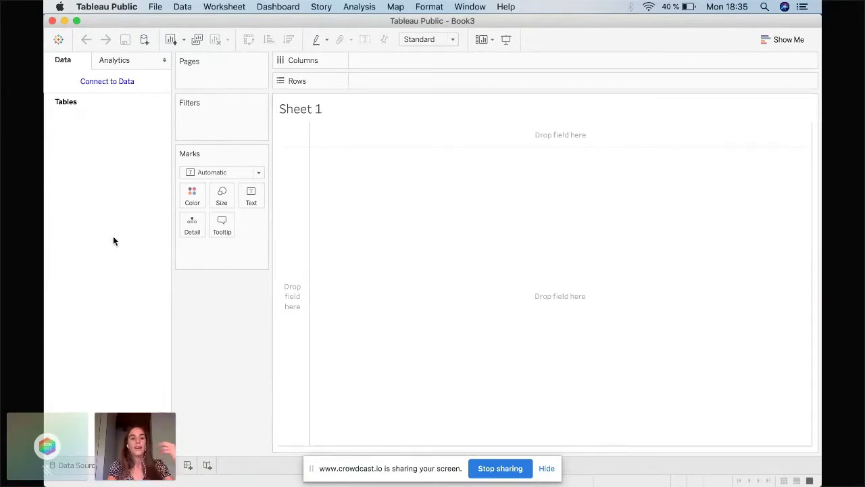
Connect to the Excel workbook Sample - Superstore.xls in the Tableau_lesson folder and resize the window so the webinar page stays partly visible.
click(71, 466)
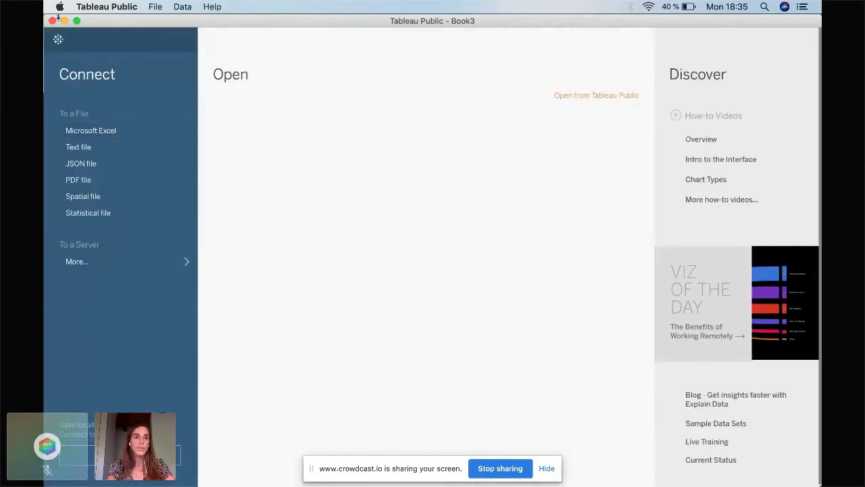
drag(44, 41, 220, 59)
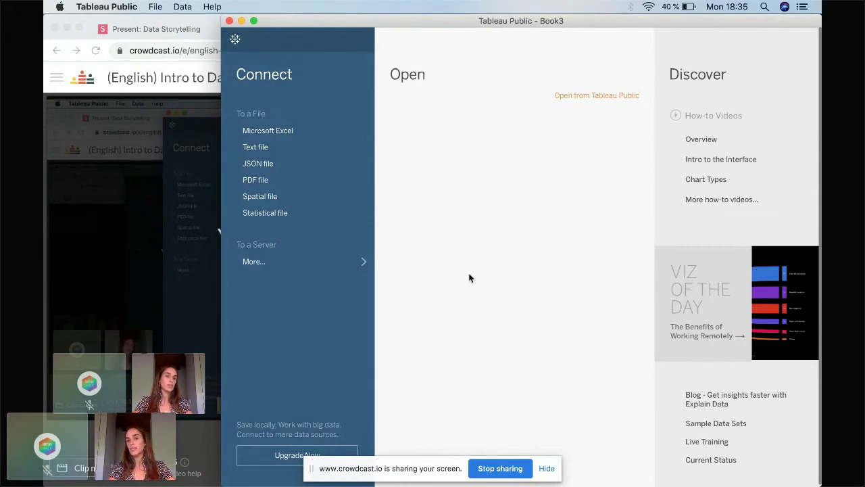
click(266, 134)
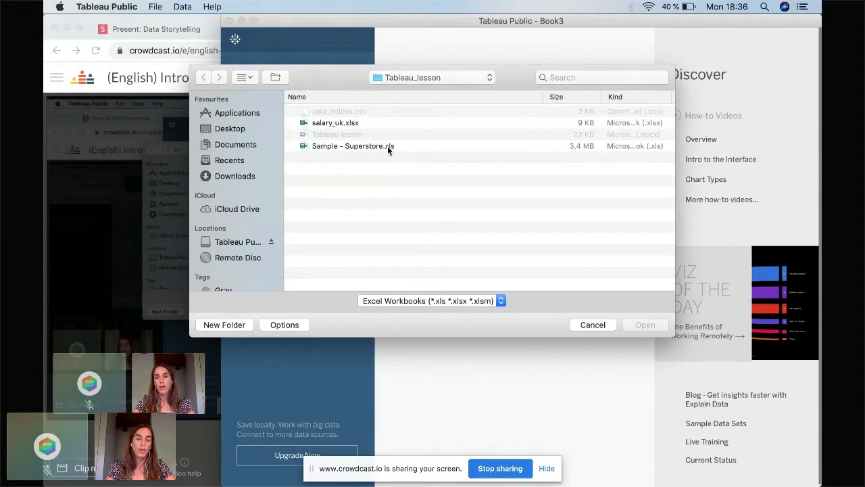
click(361, 145)
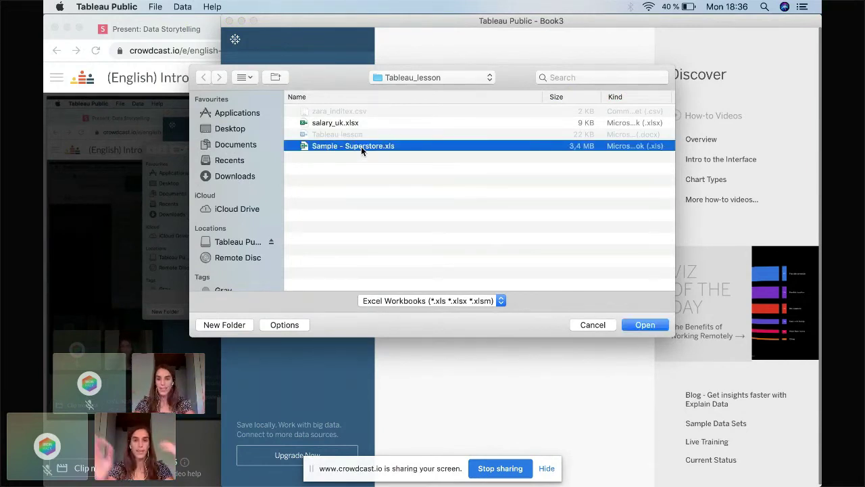
click(645, 325)
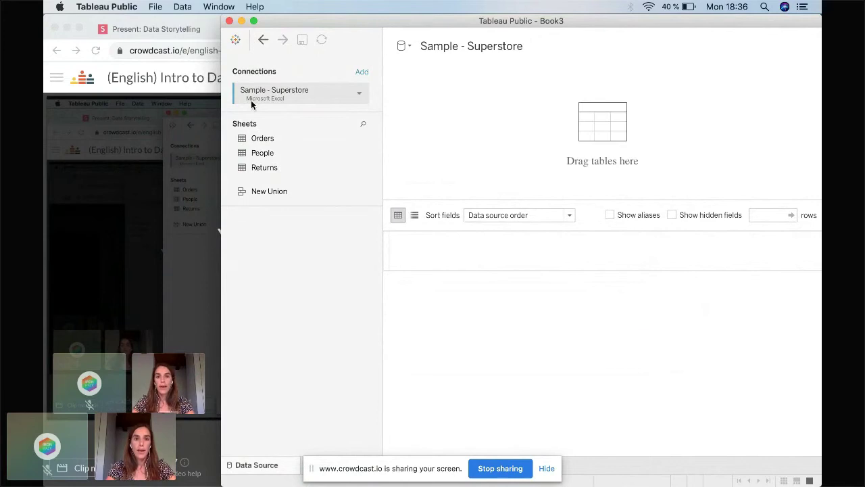
drag(222, 139, 204, 139)
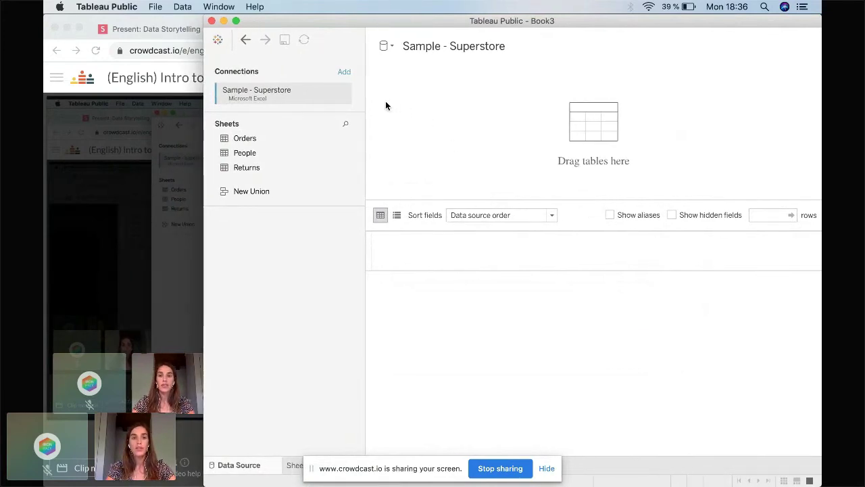
Look over the People and Returns sheets and add the Orders sheet to the data source.
click(255, 140)
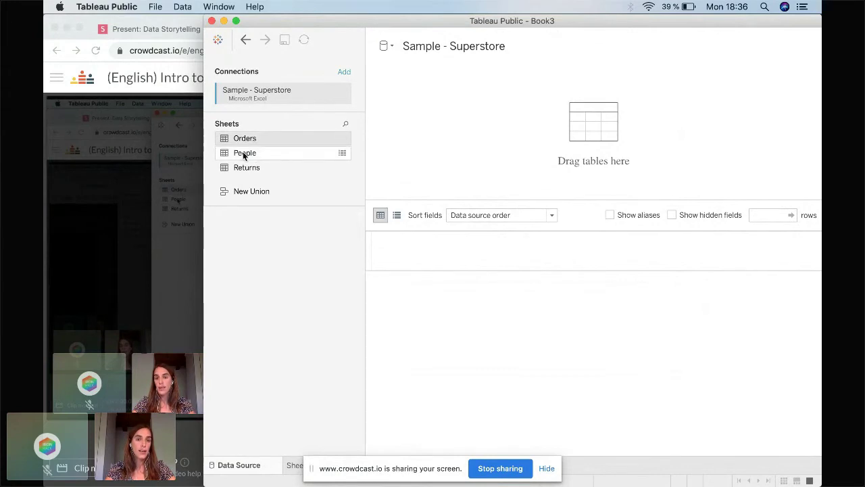
click(243, 155)
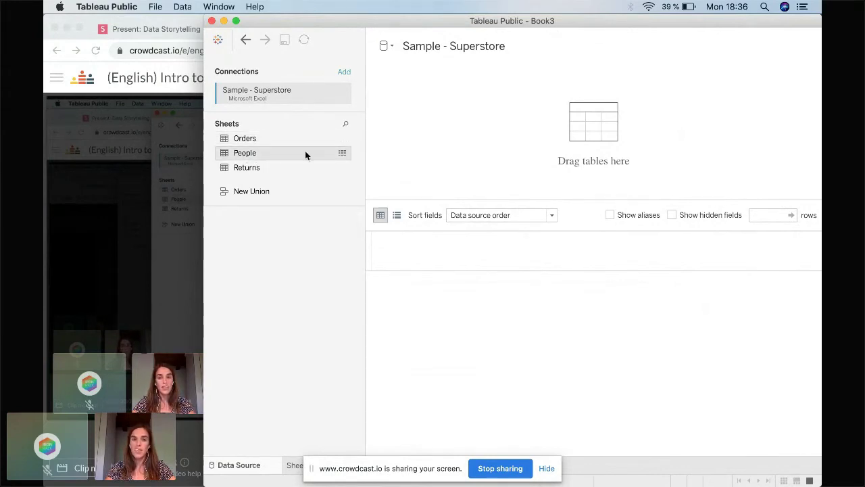
click(271, 167)
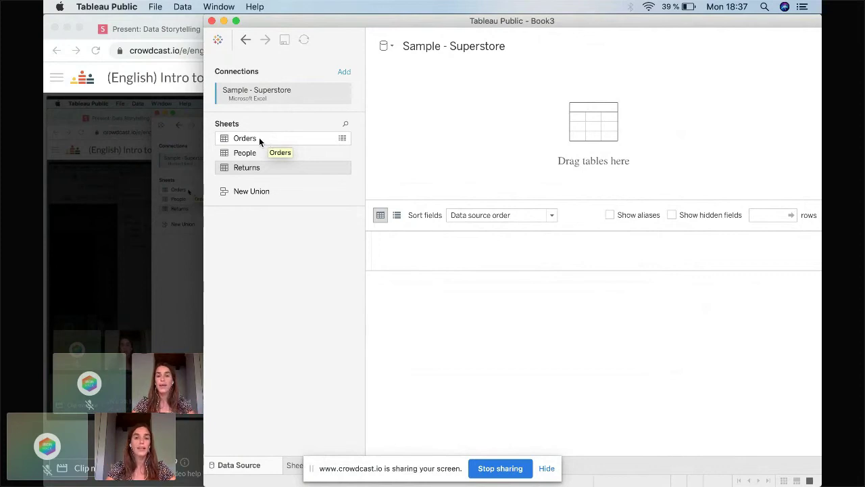
click(261, 139)
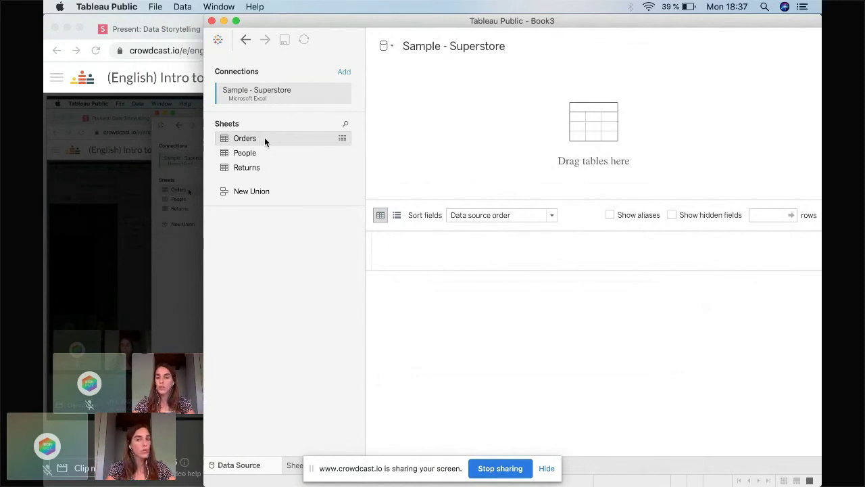
drag(264, 138, 454, 148)
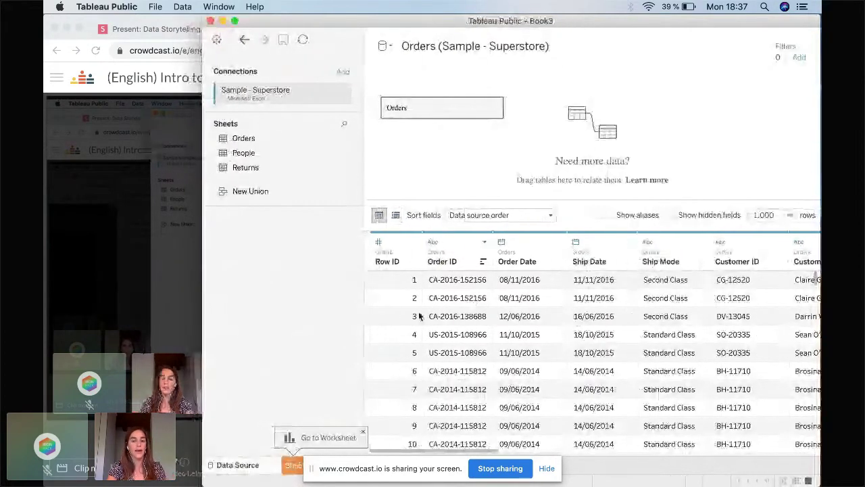
Examine the Orders data preview, going through its rows and its columns from Row ID to Profit.
scroll(398, 314, down, 2)
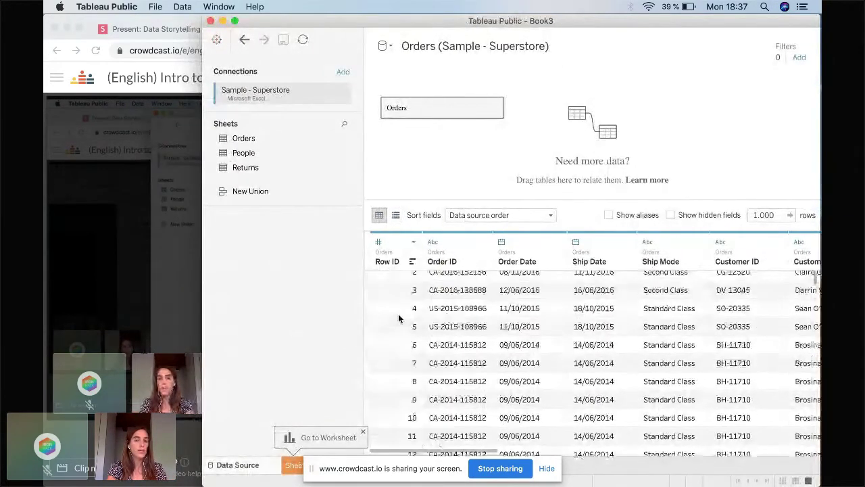
scroll(398, 314, down, 8)
scroll(398, 314, right, 2)
scroll(398, 313, up, 9)
scroll(398, 314, left, 2)
scroll(398, 314, down, 2)
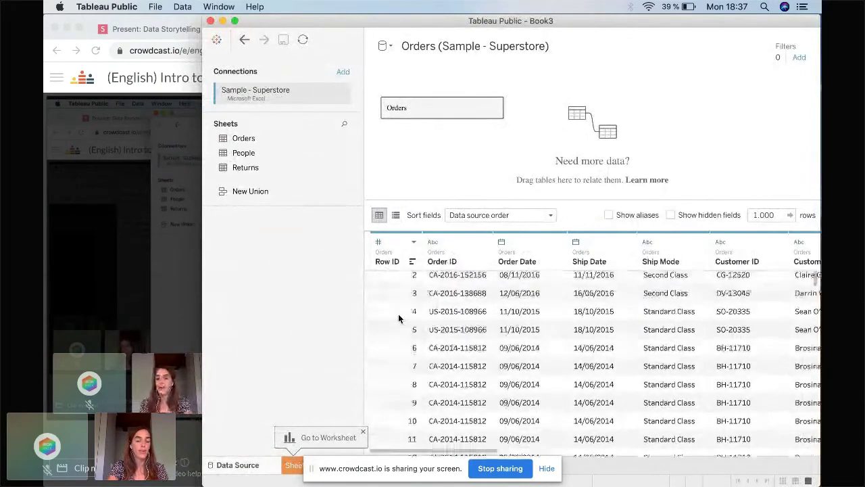
scroll(398, 313, up, 1)
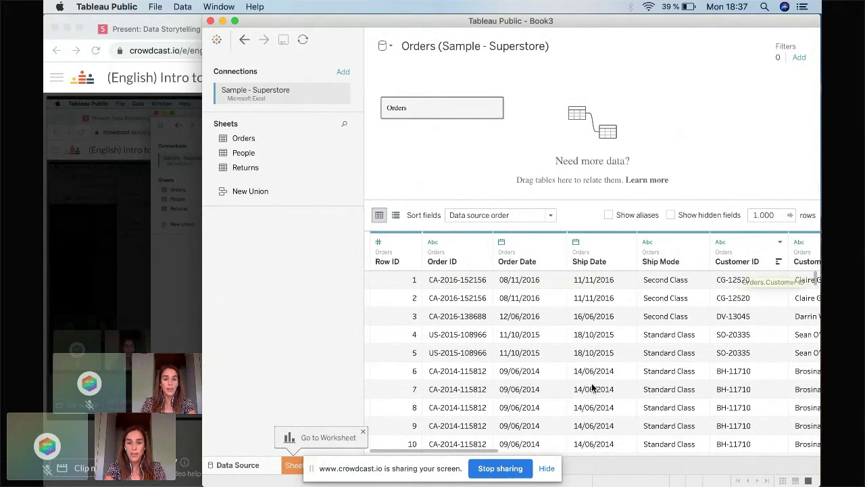
scroll(564, 427, right, 5)
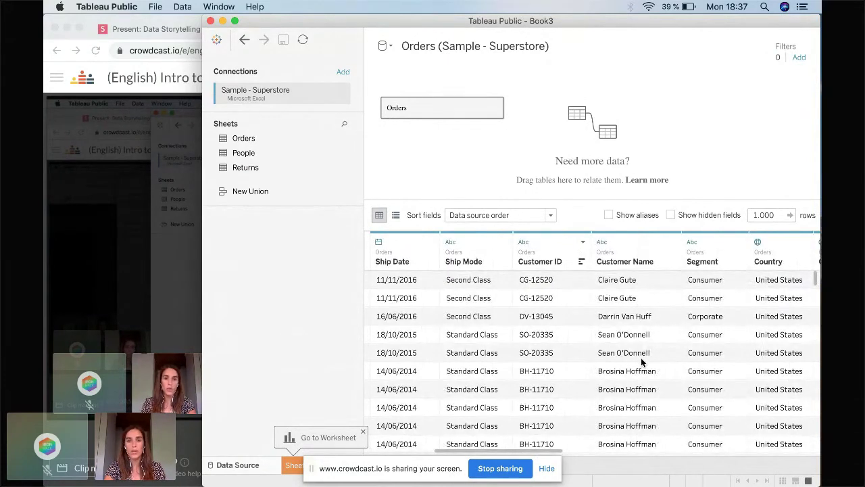
scroll(642, 363, right, 5)
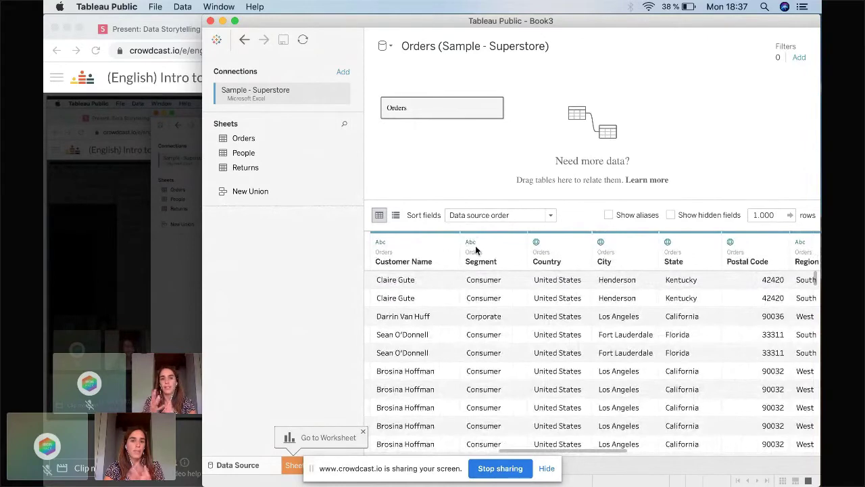
scroll(493, 332, right, 5)
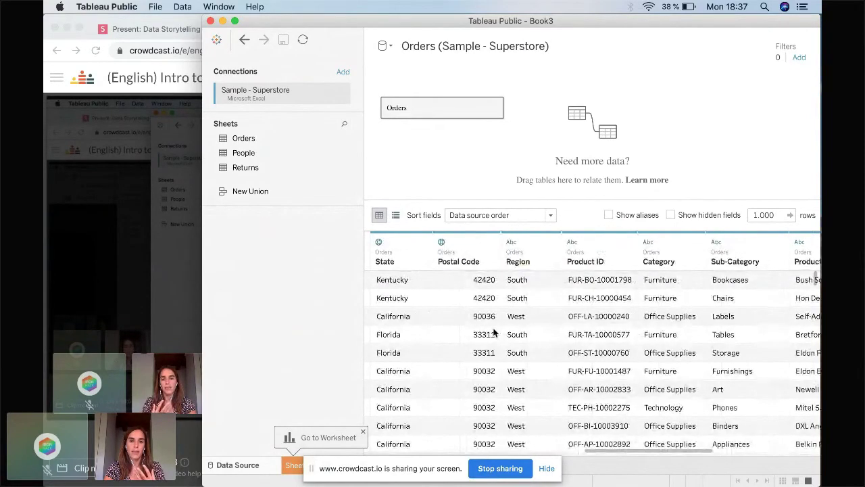
scroll(493, 332, left, 4)
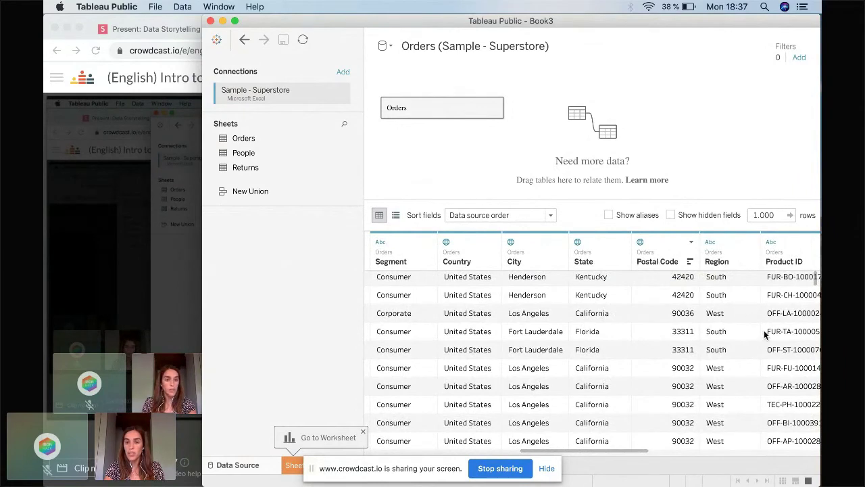
scroll(765, 334, right, 8)
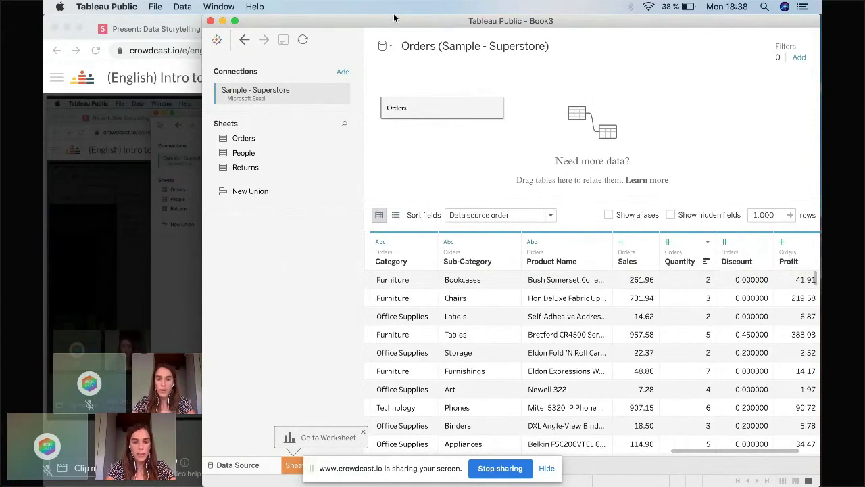
Hide the screen-sharing notice, check the webinar chat in Chrome, and return to Tableau Public.
click(546, 469)
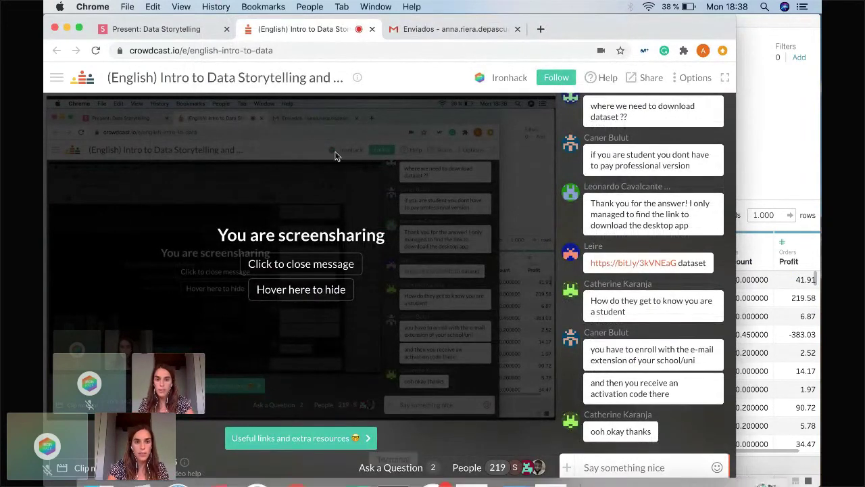
mouse_move(302, 112)
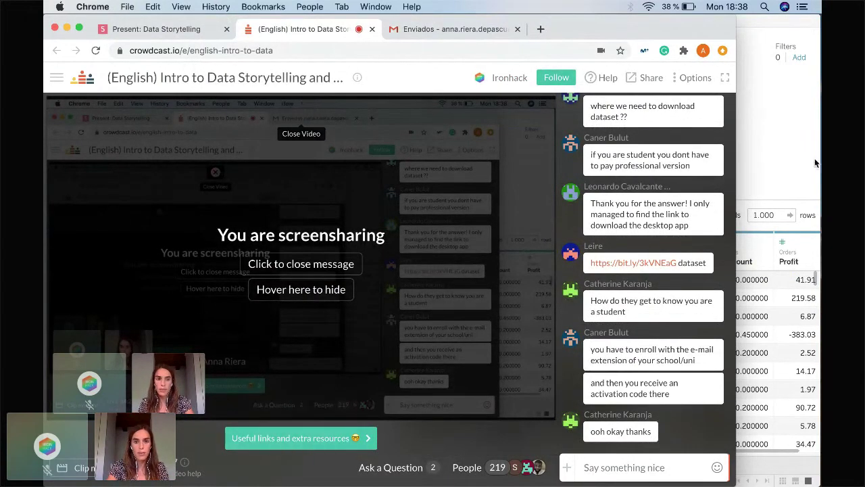
click(781, 153)
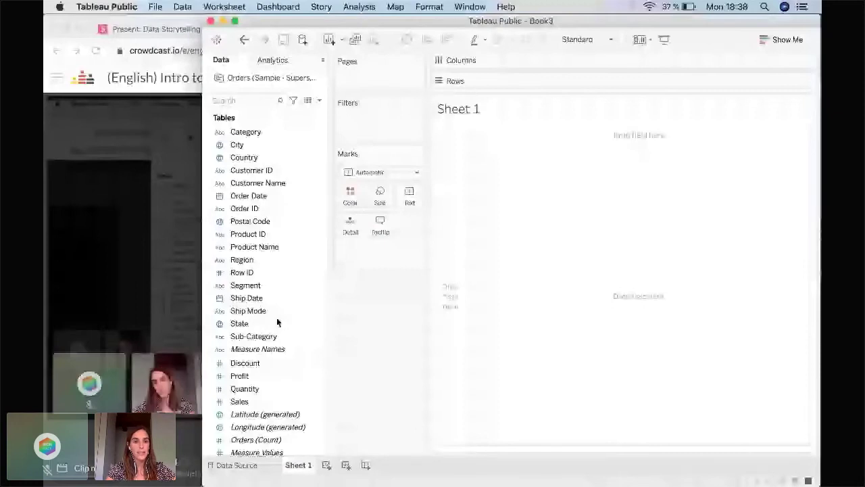
Examine the dimension fields available for Sheet 1 and their data types, including Segment, City, Country, Customer ID and Customer Name.
scroll(277, 322, down, 1)
click(249, 269)
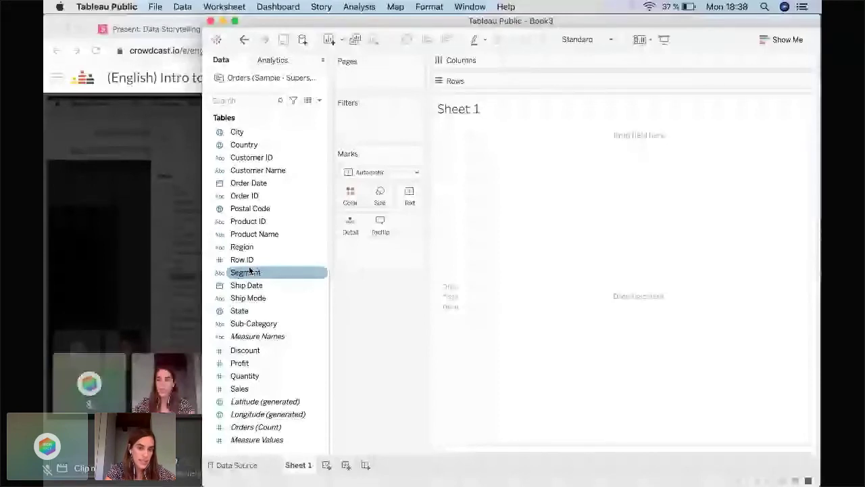
scroll(223, 320, up, 1)
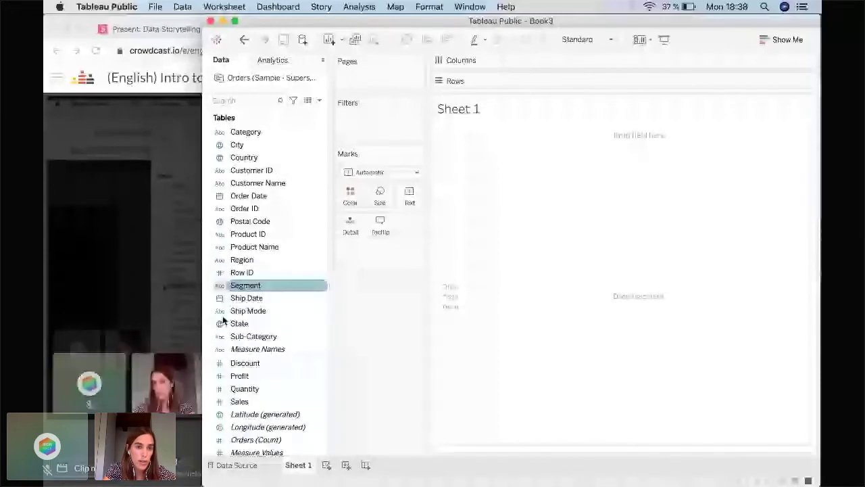
click(217, 145)
click(218, 159)
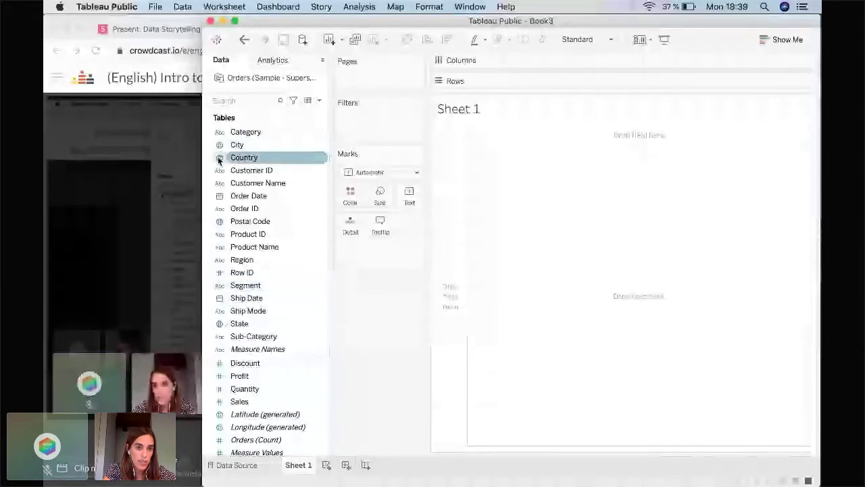
click(218, 170)
click(219, 182)
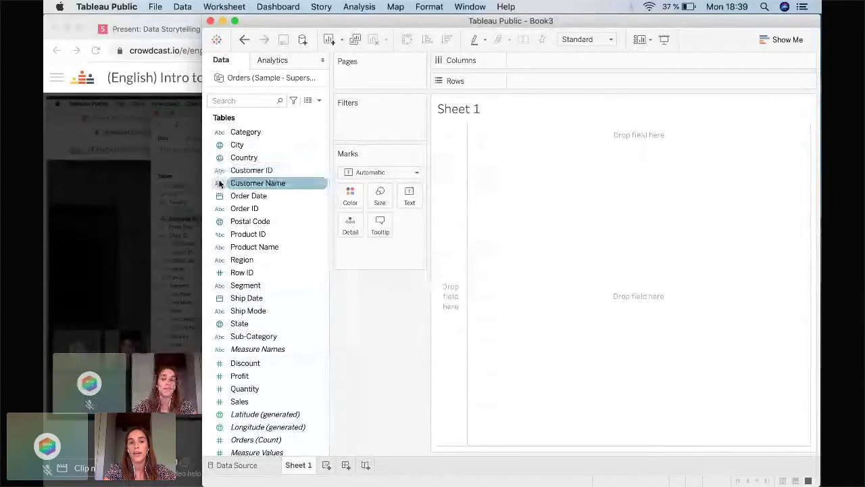
super+click(219, 182)
Examine the measure fields available for Sheet 1, including Profit, Quantity, Sales and Discount.
scroll(268, 365, down, 1)
click(269, 365)
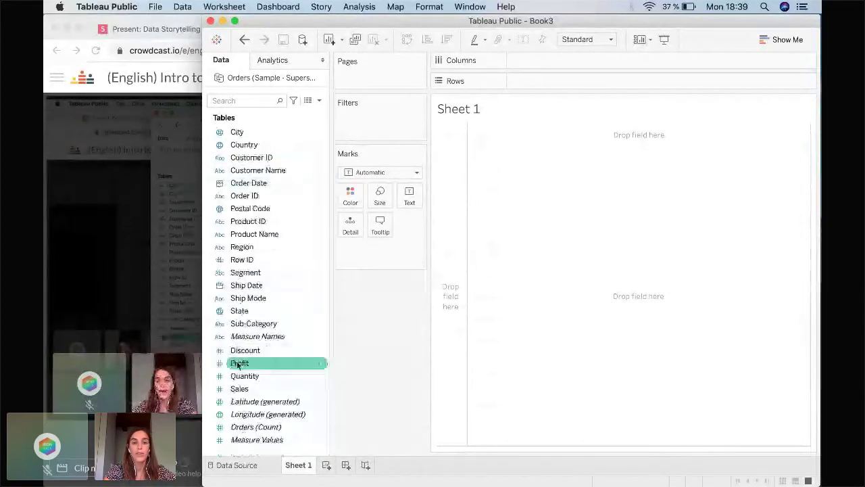
click(227, 376)
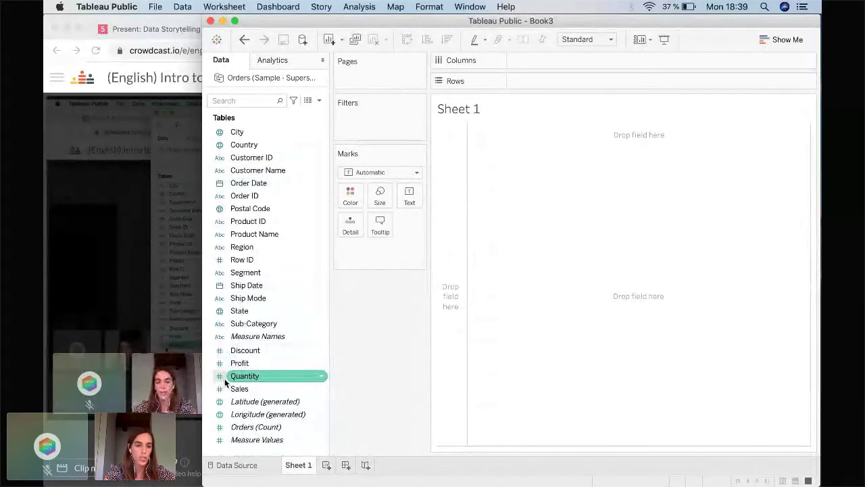
click(239, 387)
click(237, 376)
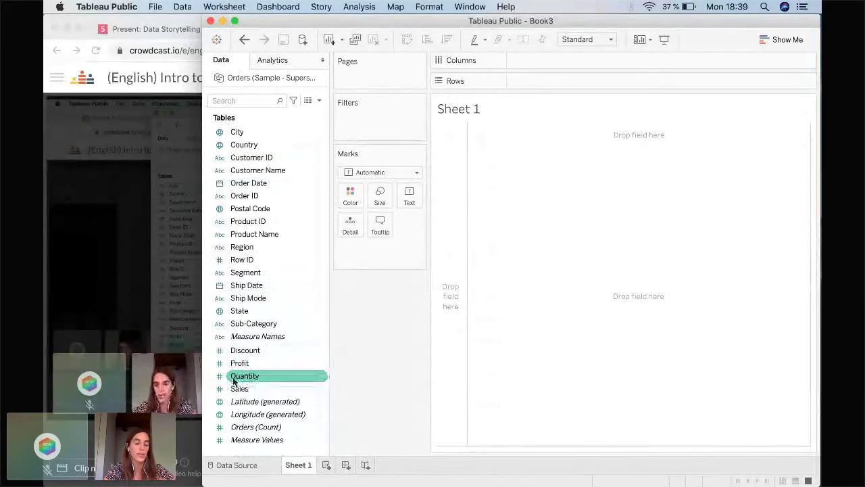
click(231, 390)
click(232, 376)
click(231, 353)
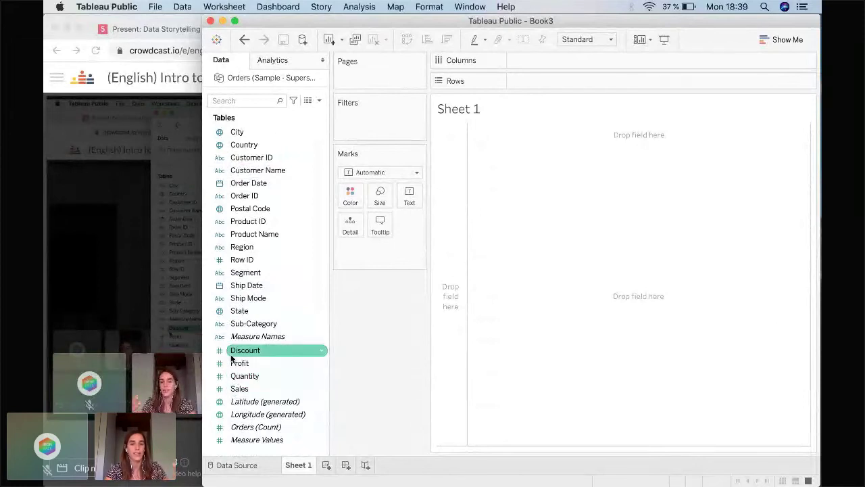
click(539, 250)
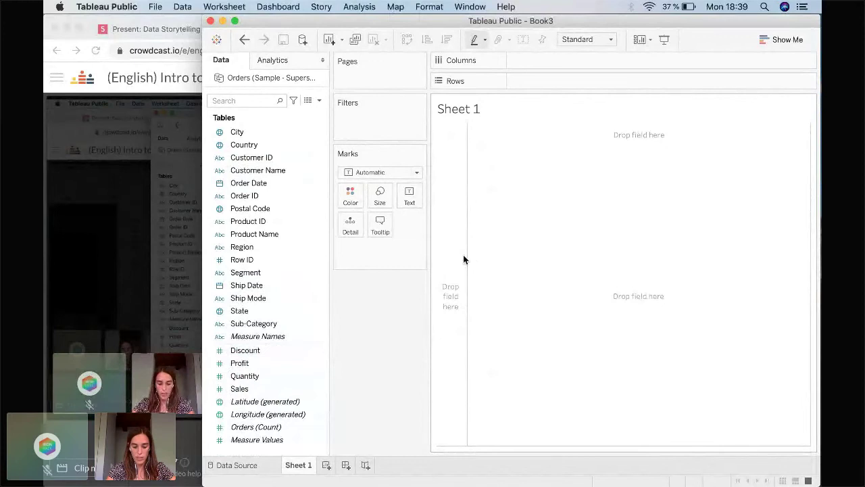
Switch the workbook window to full screen and rename Sheet 1 as Sort.
click(235, 21)
click(234, 21)
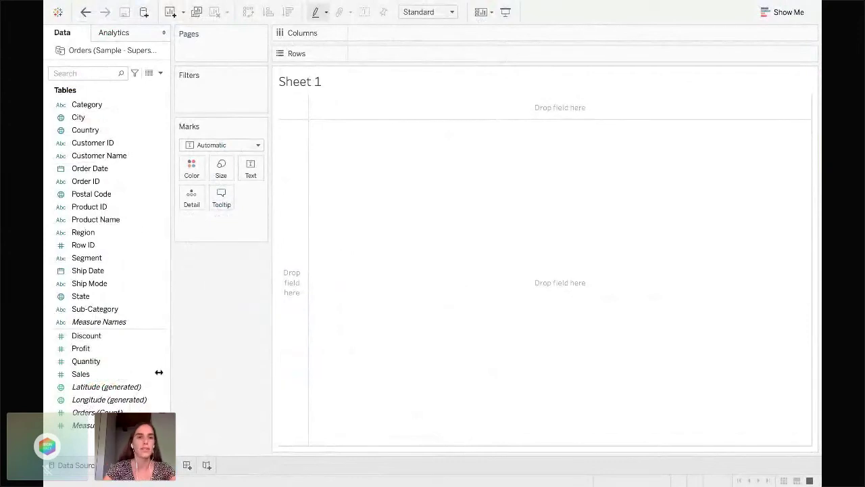
click(71, 104)
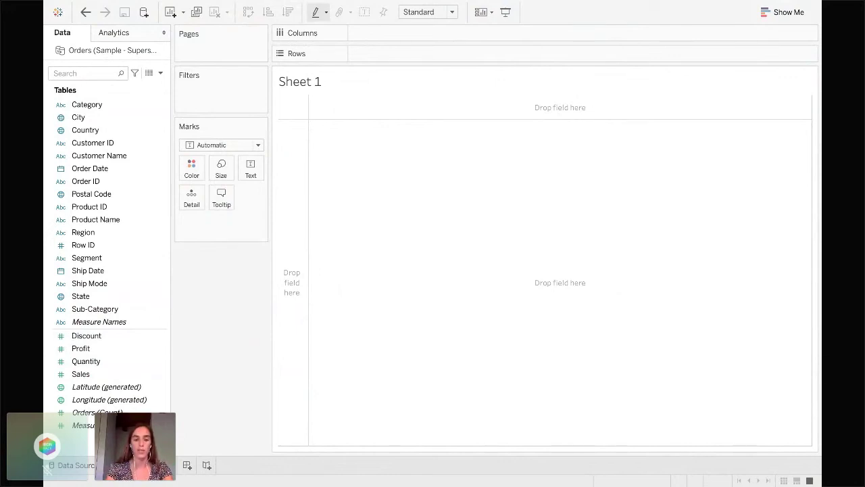
key(Return)
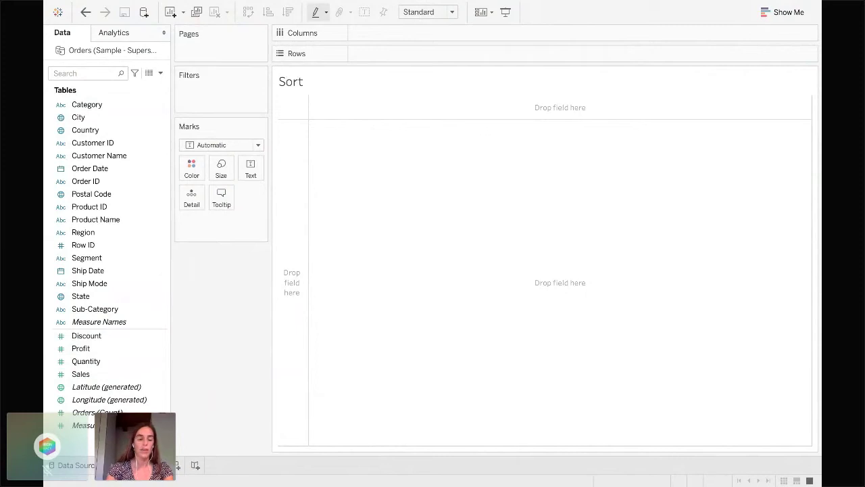
Build a horizontal bar chart with Sub-Category on Rows and Sales on Columns, trying the swapped orientation and reverting it.
click(105, 106)
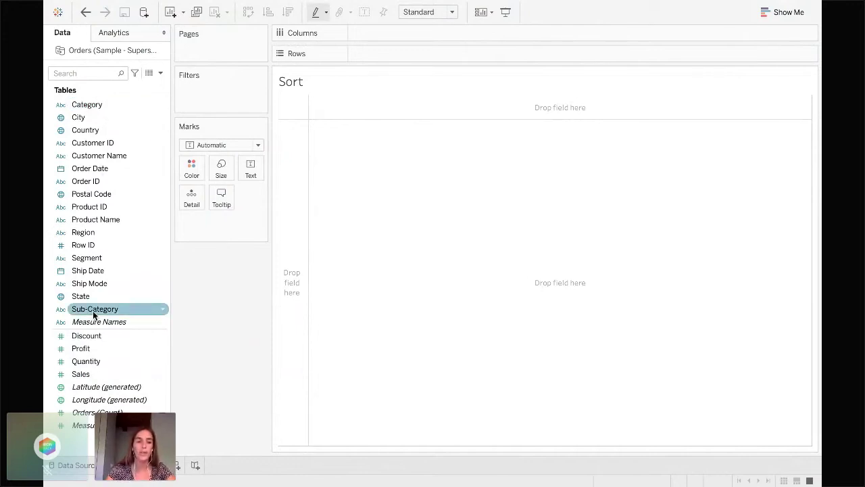
drag(93, 313, 378, 51)
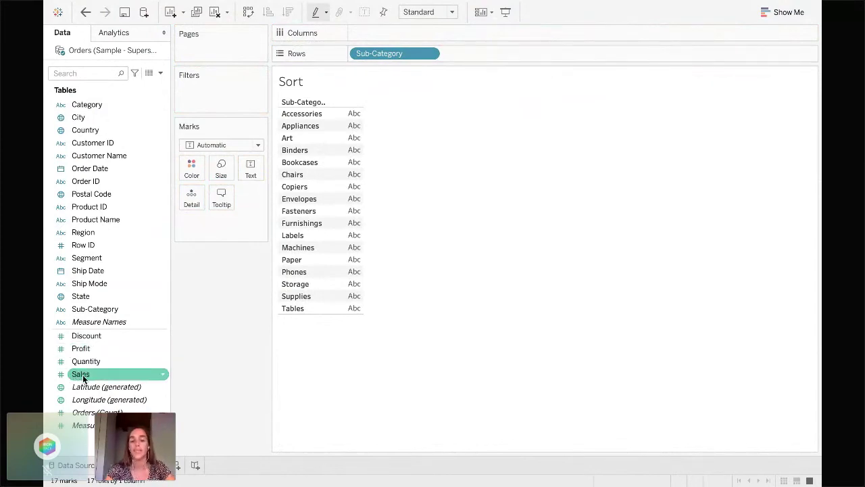
drag(82, 374, 404, 25)
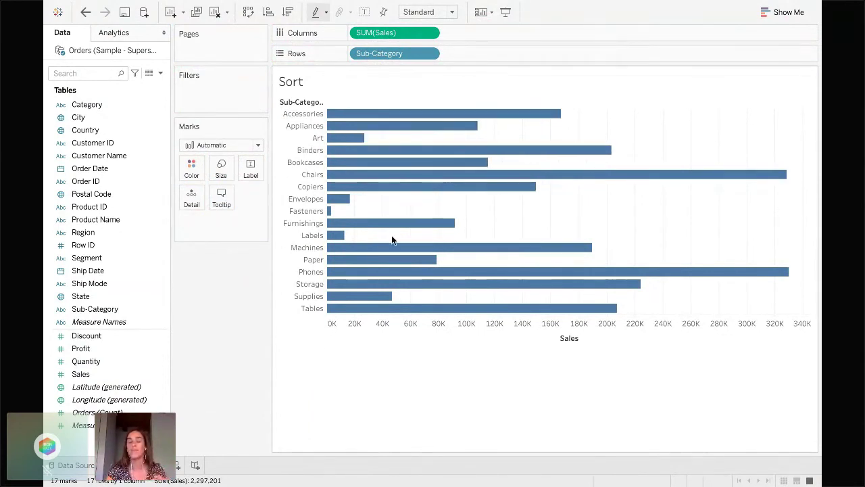
click(248, 13)
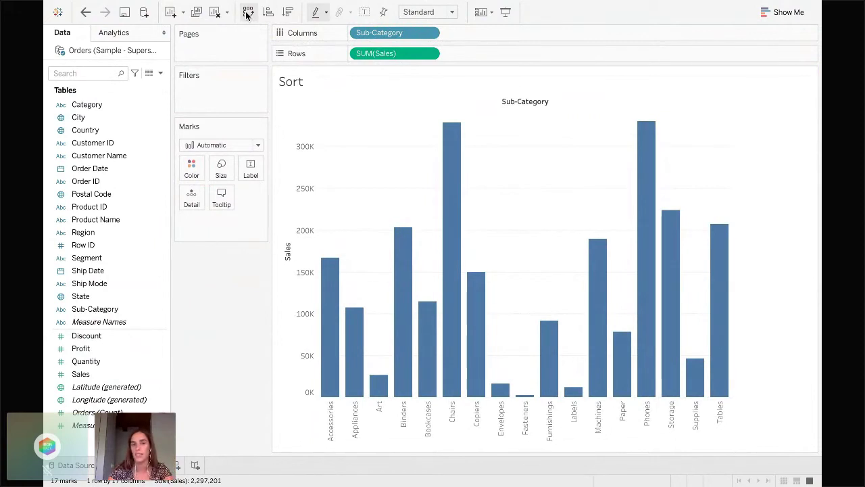
click(247, 13)
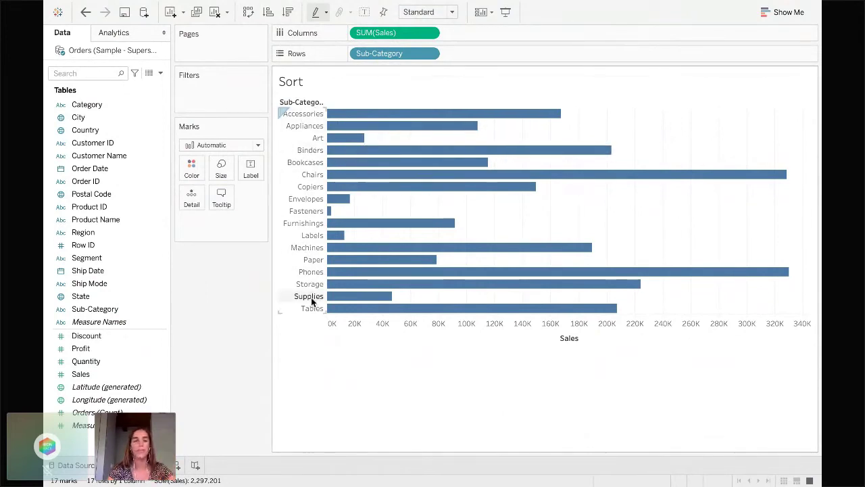
Show mark labels on the Sales bars.
click(249, 169)
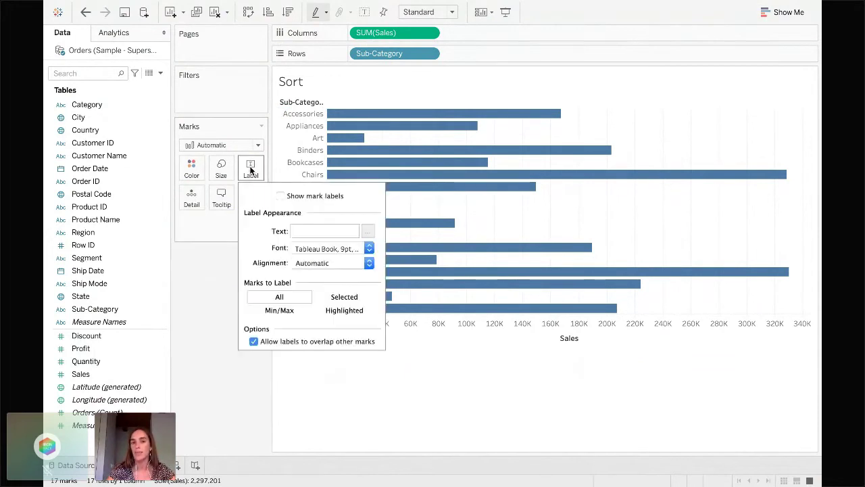
click(280, 196)
click(209, 283)
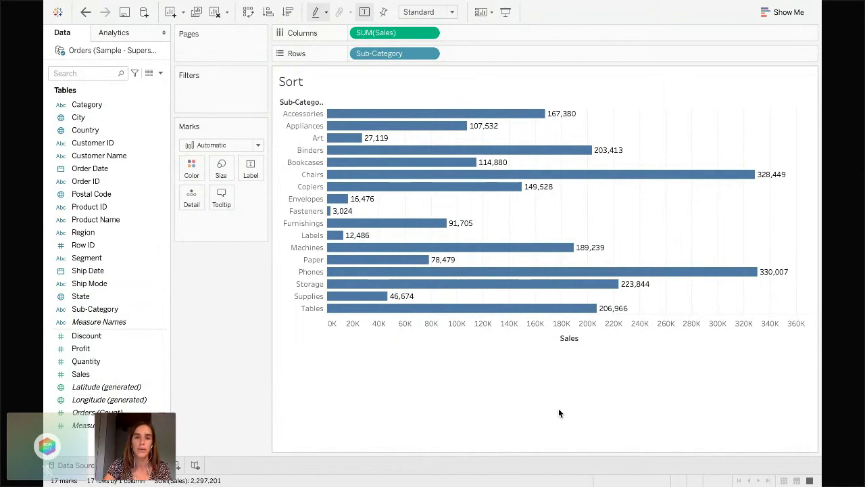
Sort the Sub-Category bars by the Sales field, aggregated as Sum, in descending order.
mouse_move(330, 174)
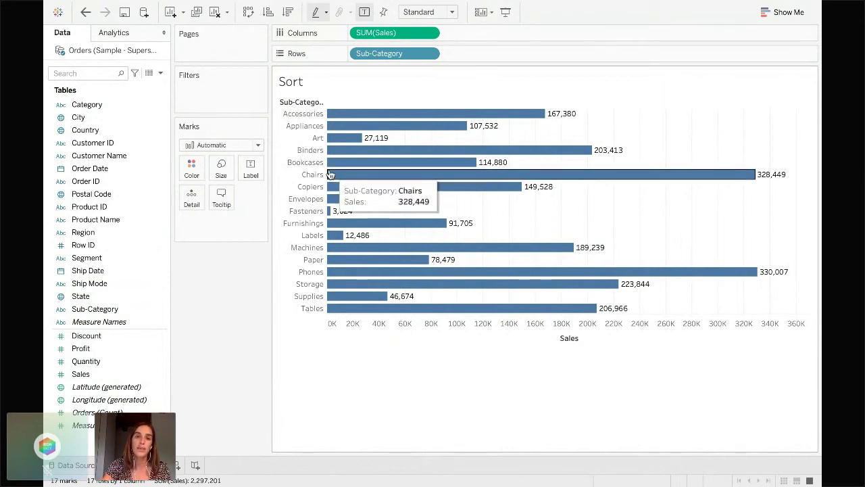
click(429, 56)
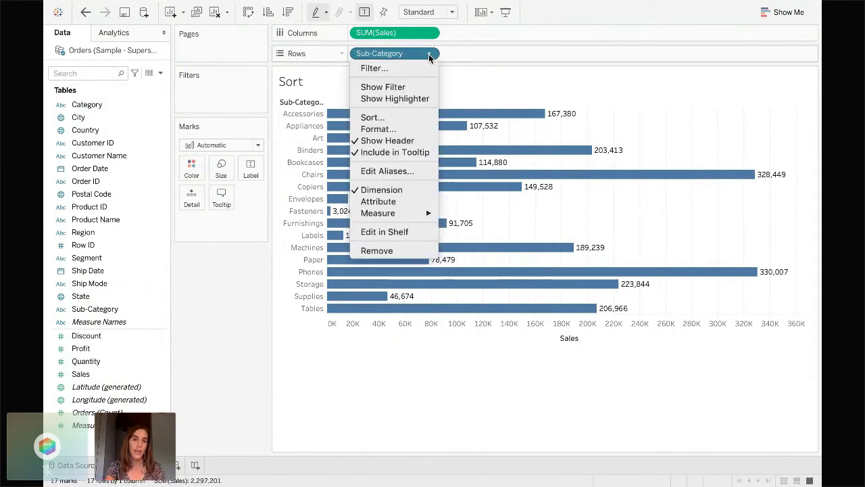
click(390, 117)
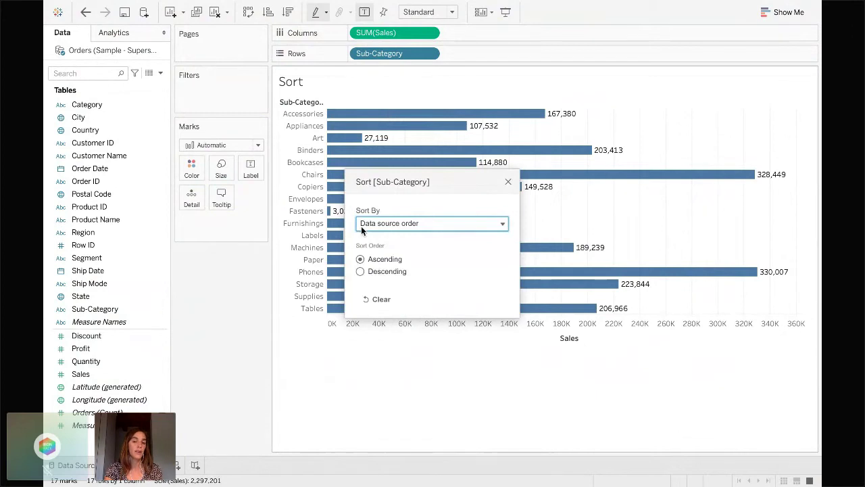
click(415, 224)
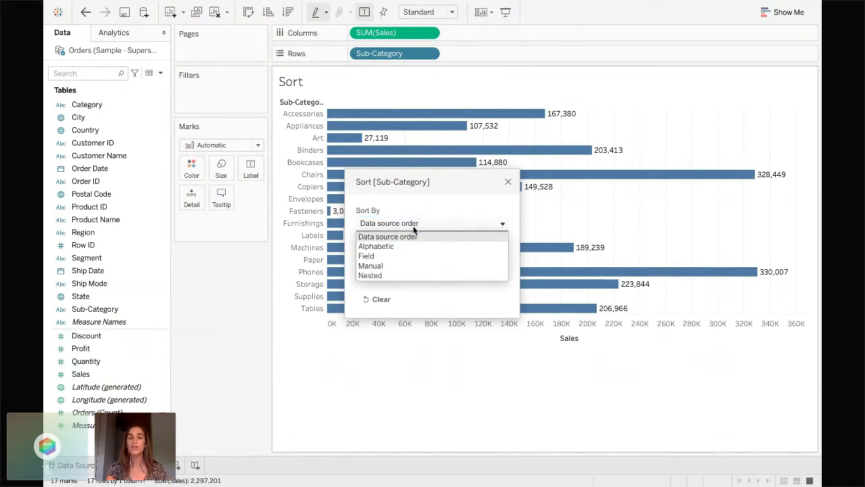
click(366, 256)
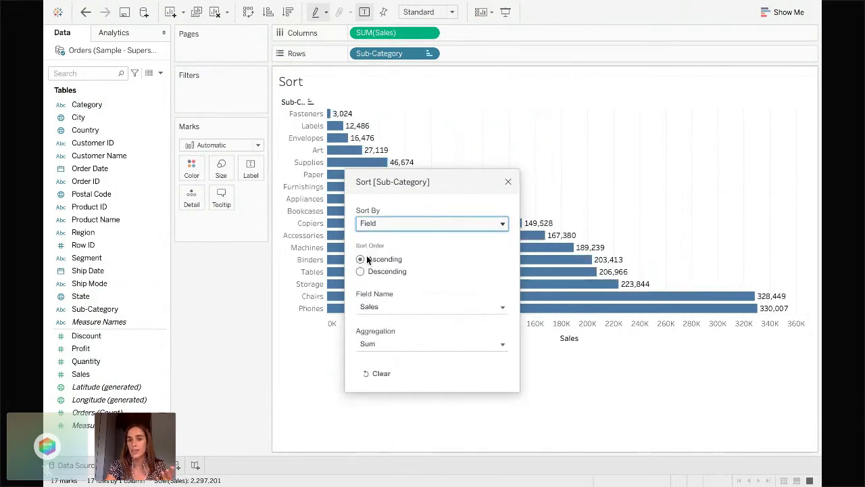
click(380, 308)
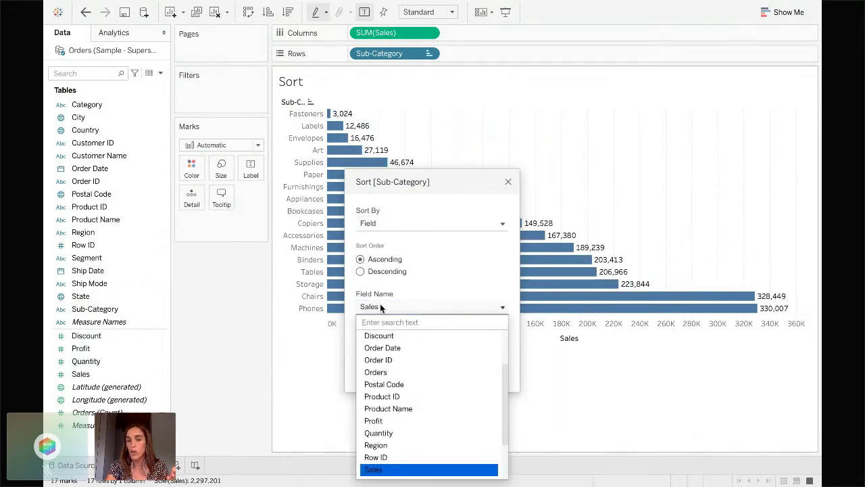
click(421, 471)
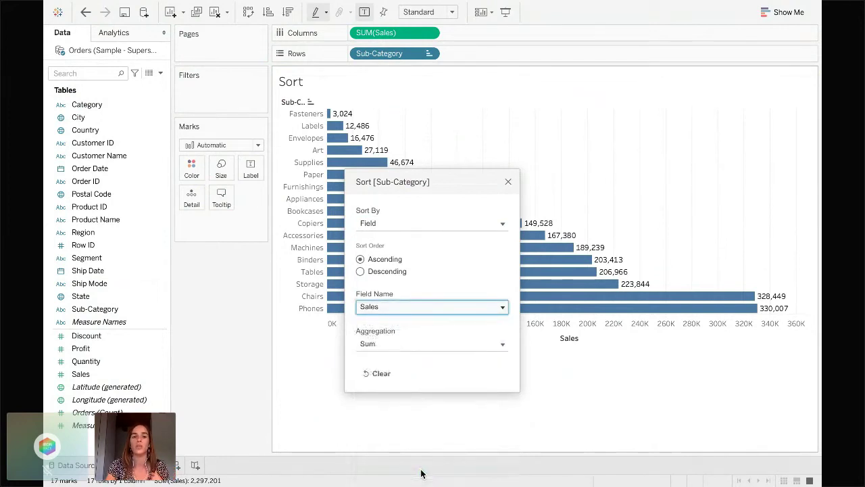
click(360, 271)
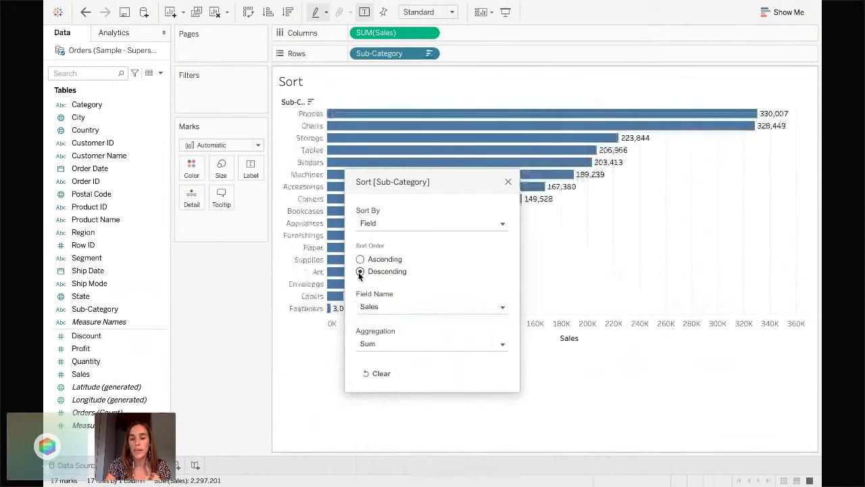
click(508, 181)
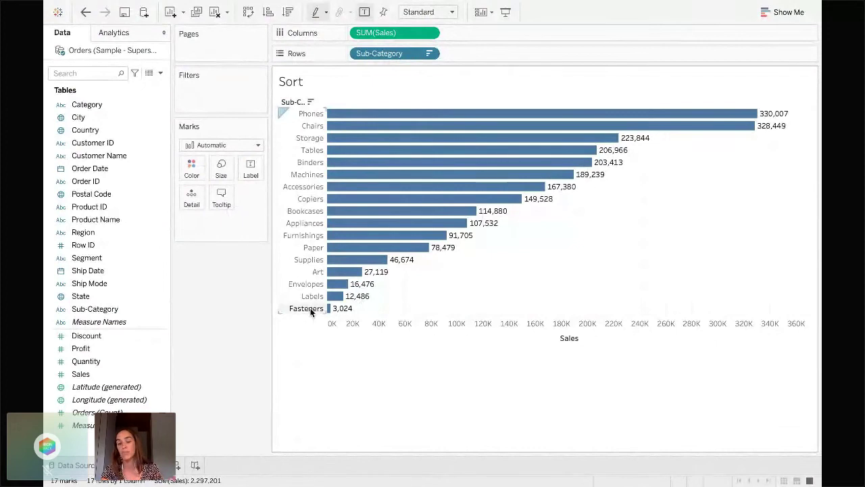
Add a new worksheet and name it Colour.
mouse_move(330, 311)
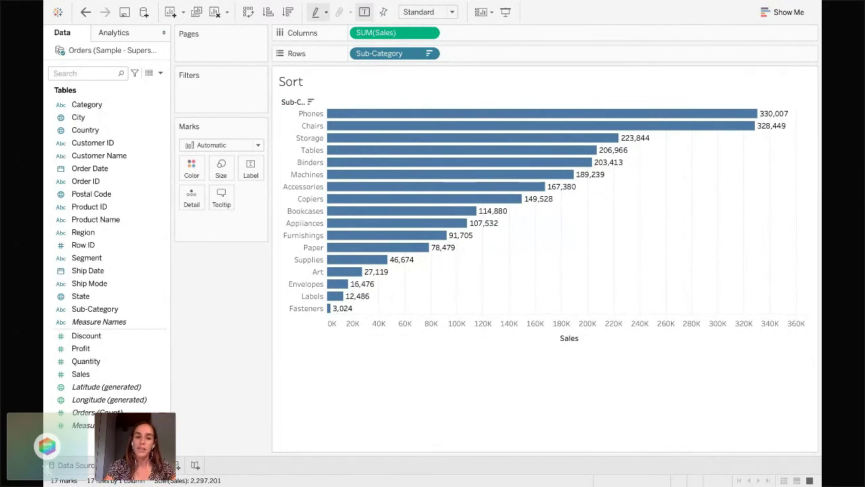
mouse_move(135, 464)
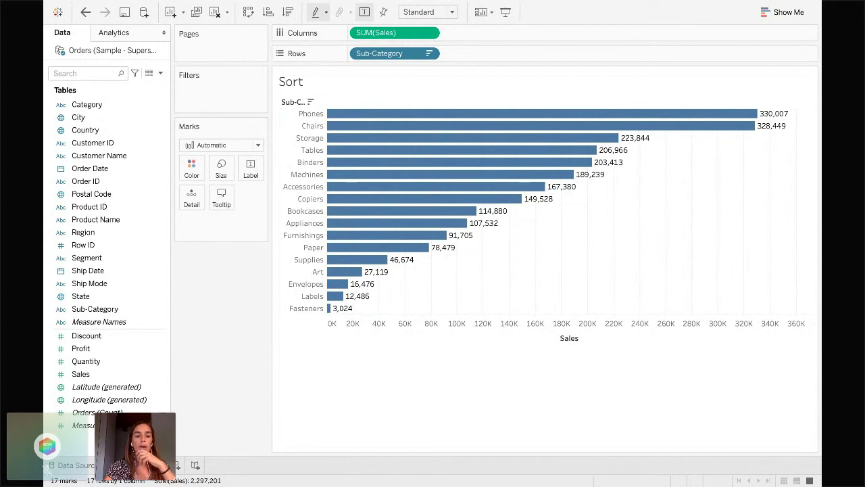
key(ctrl+m)
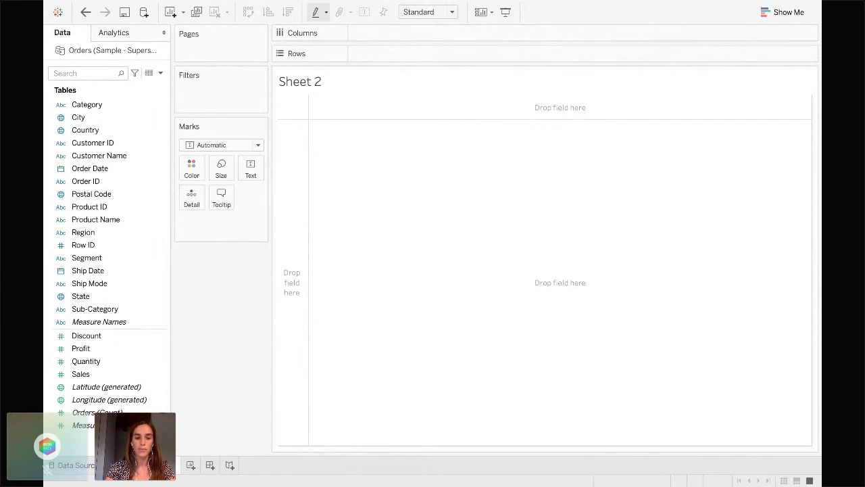
key(Return)
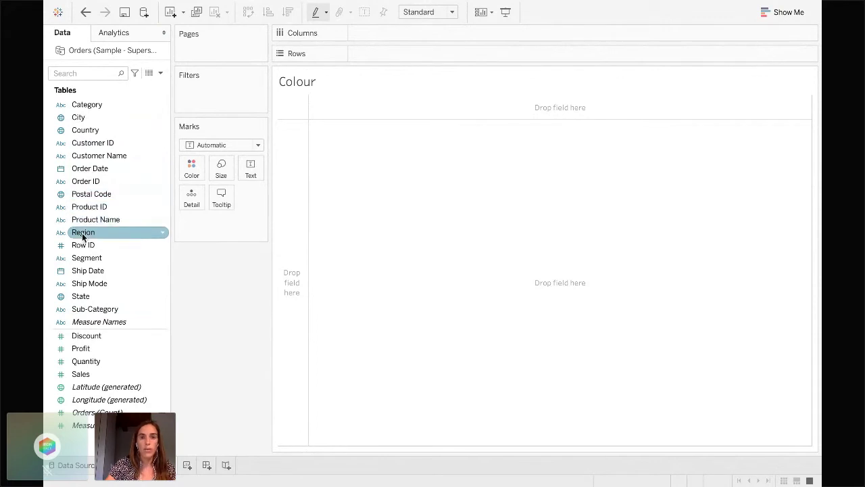
Build a vertical bar chart with Region on Columns and Sales on Rows.
drag(83, 235, 375, 34)
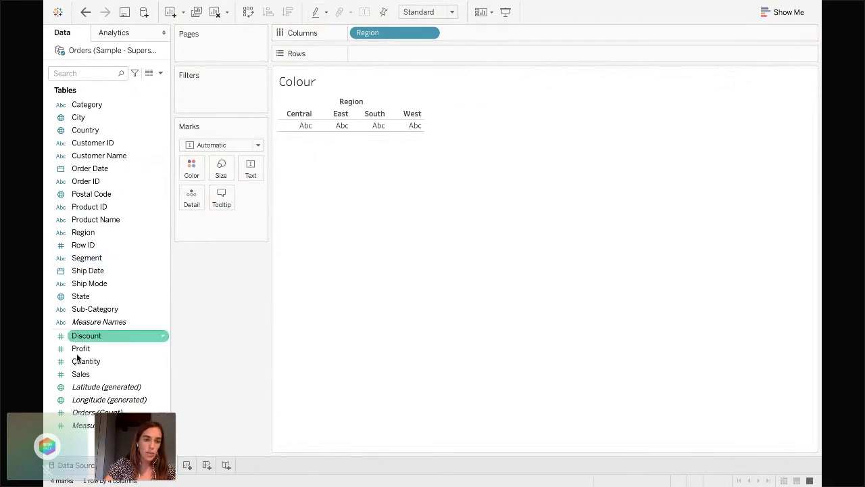
drag(79, 374, 385, 52)
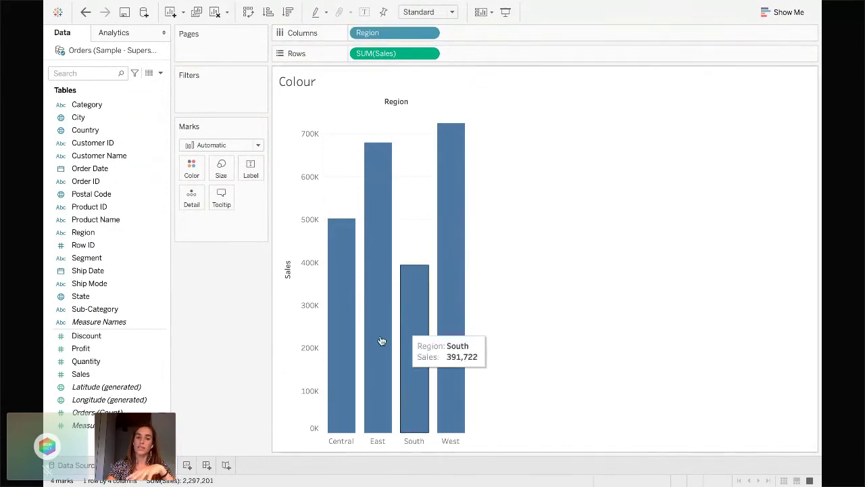
mouse_move(329, 371)
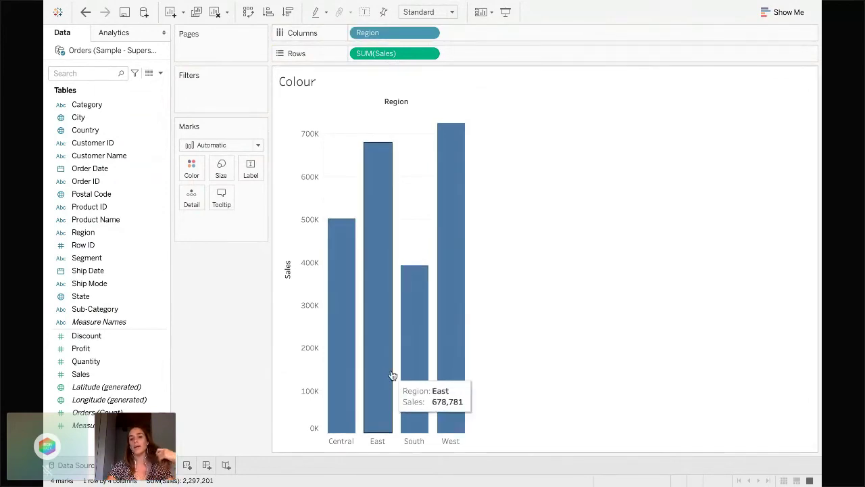
Exit full screen and widen the workbook window to nearly the full screen width.
mouse_move(431, 374)
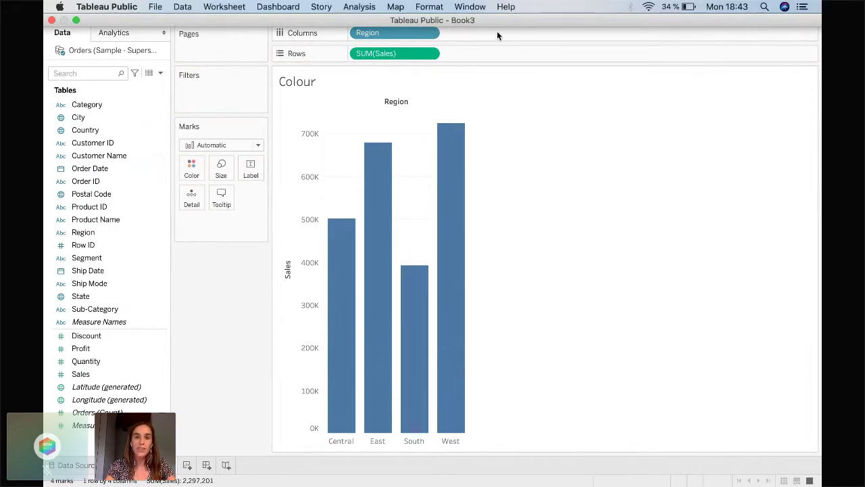
click(76, 21)
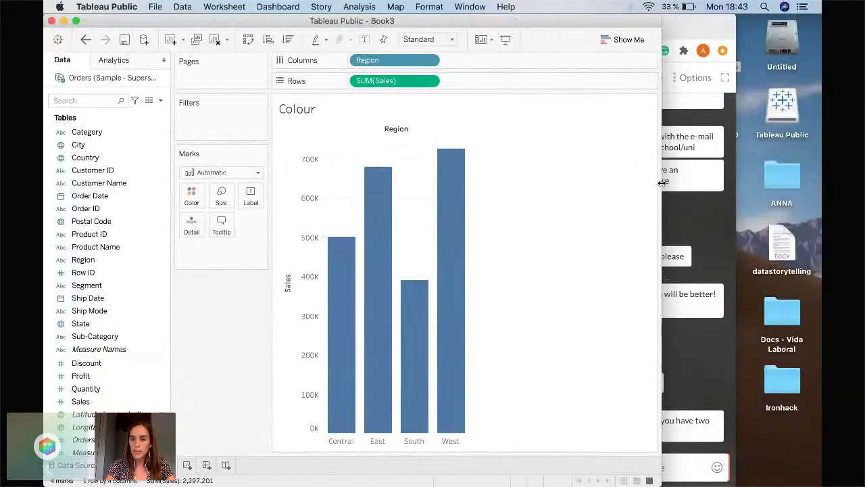
drag(762, 192, 816, 193)
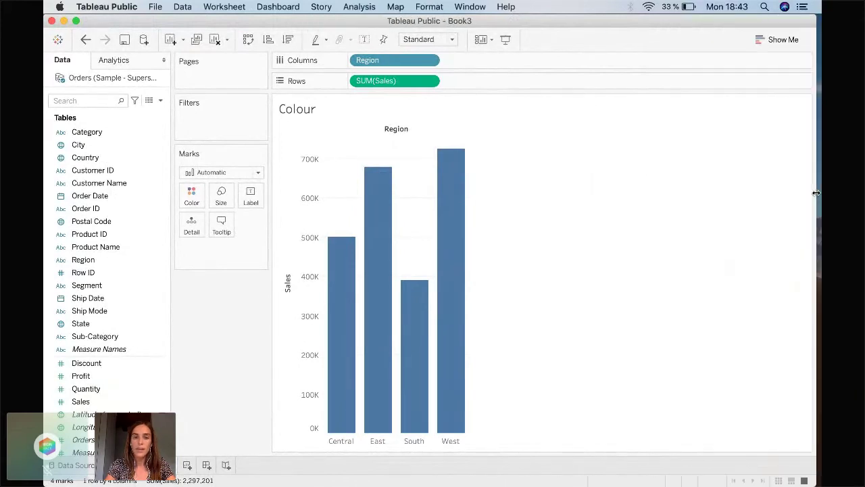
Sort the Region bars by the Sales field, aggregated as Sum, in descending order.
click(431, 61)
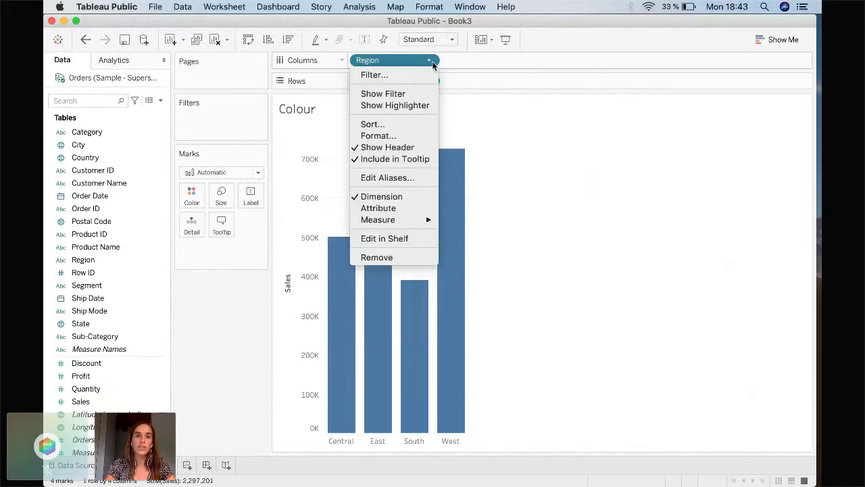
click(373, 126)
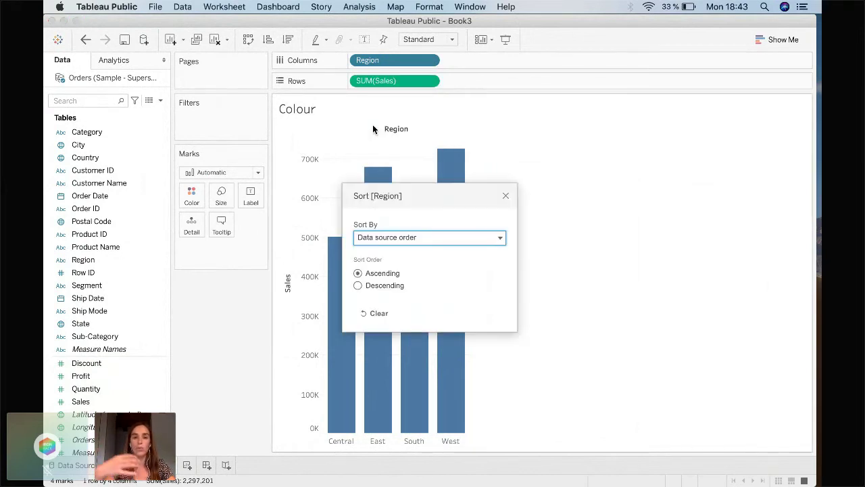
click(357, 285)
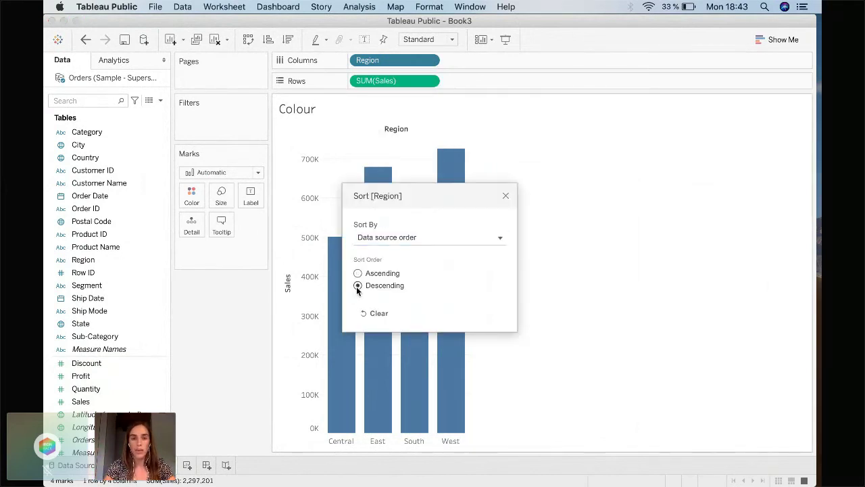
click(405, 240)
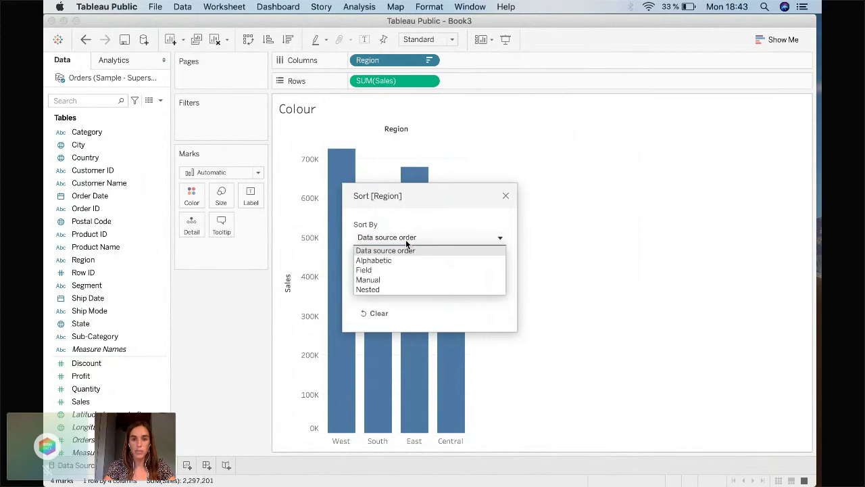
click(380, 270)
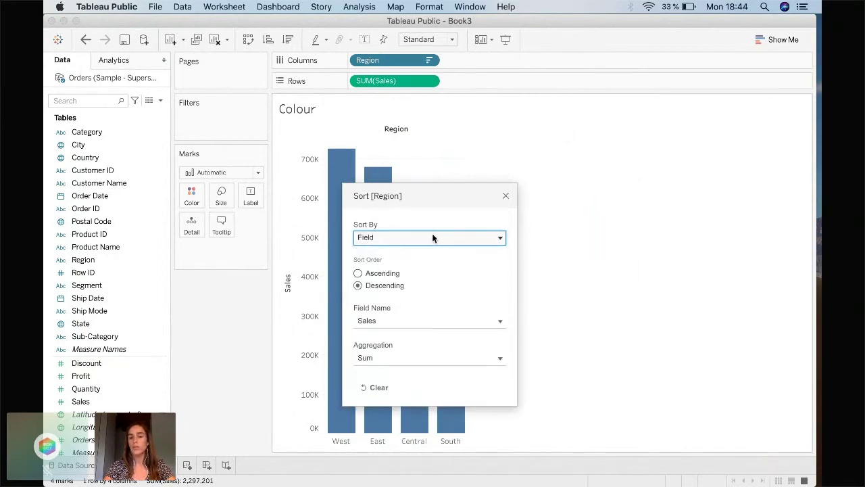
click(504, 196)
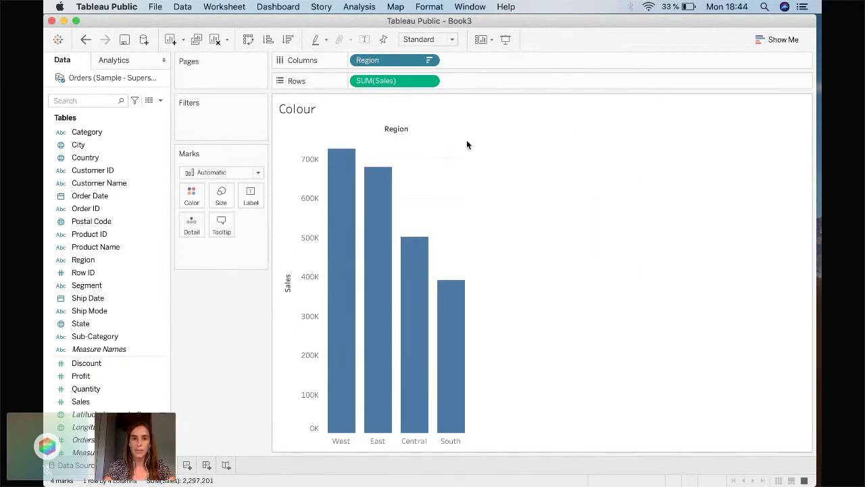
Review the sort settings of Region and check the sales shown for the individual region bars.
click(430, 61)
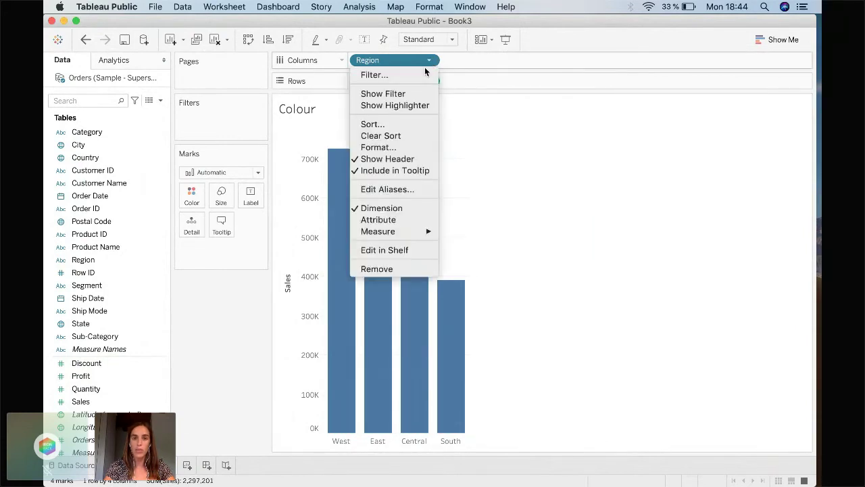
click(381, 125)
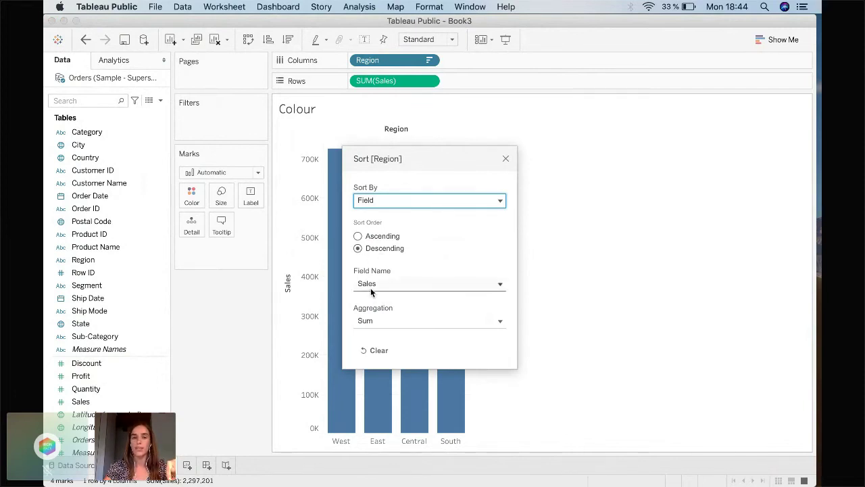
click(505, 159)
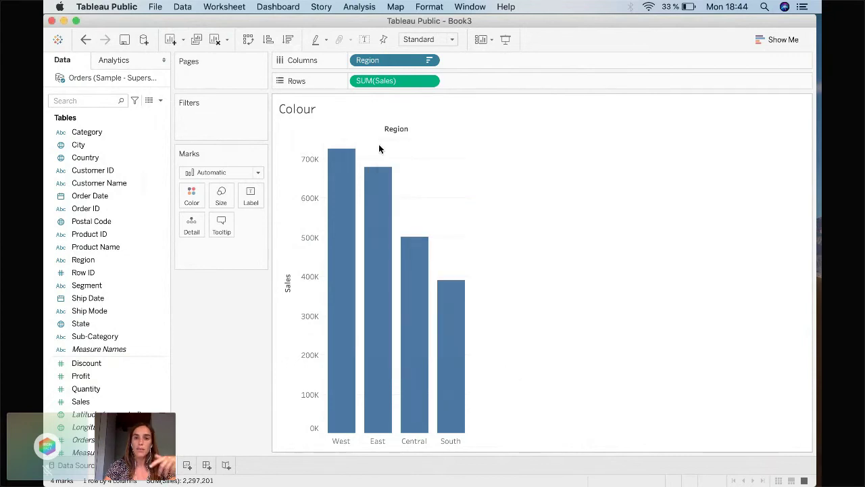
mouse_move(334, 269)
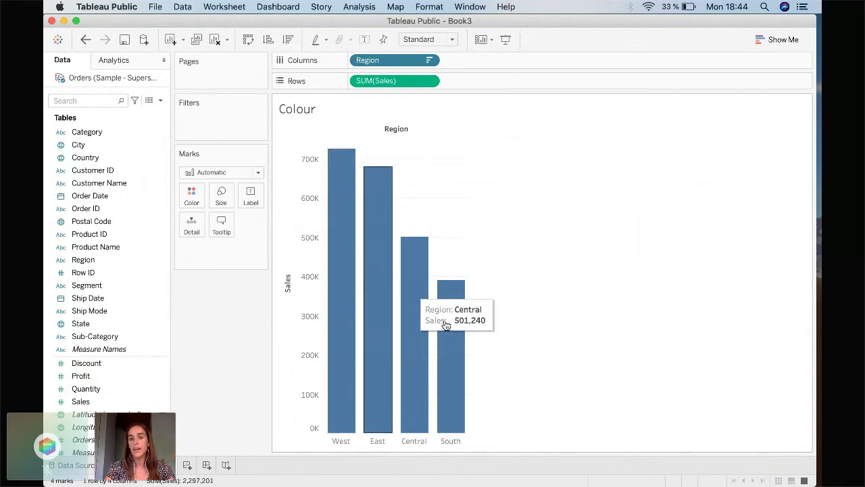
mouse_move(457, 333)
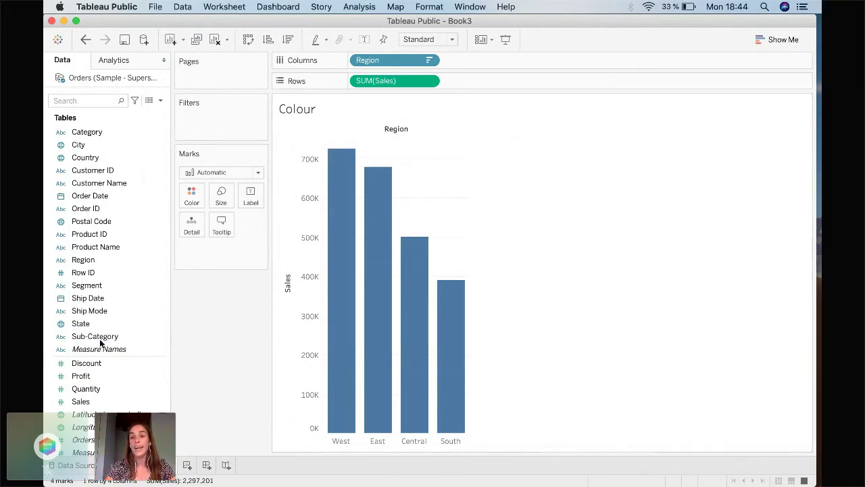
Create a calculated field based on Profit and name it Margin %.
click(132, 366)
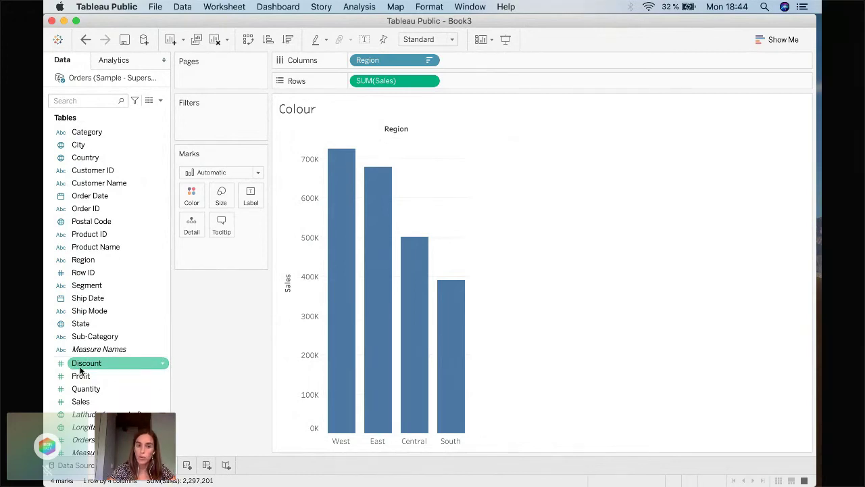
right_click(128, 375)
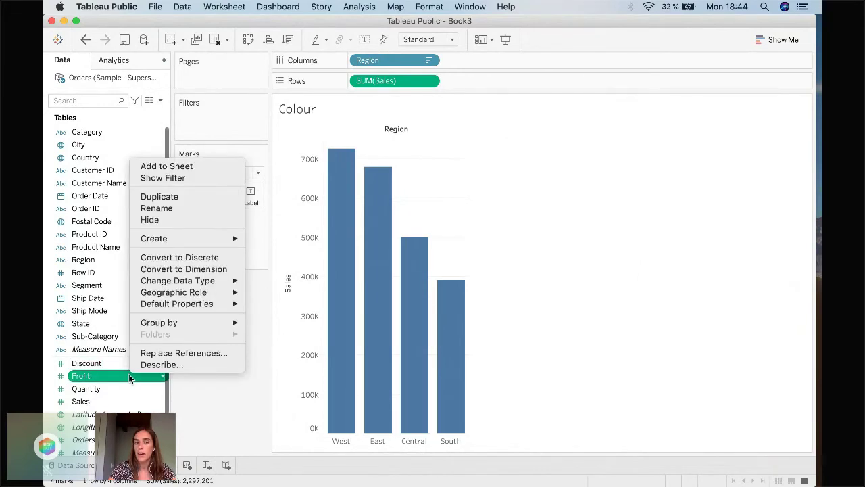
mouse_move(207, 242)
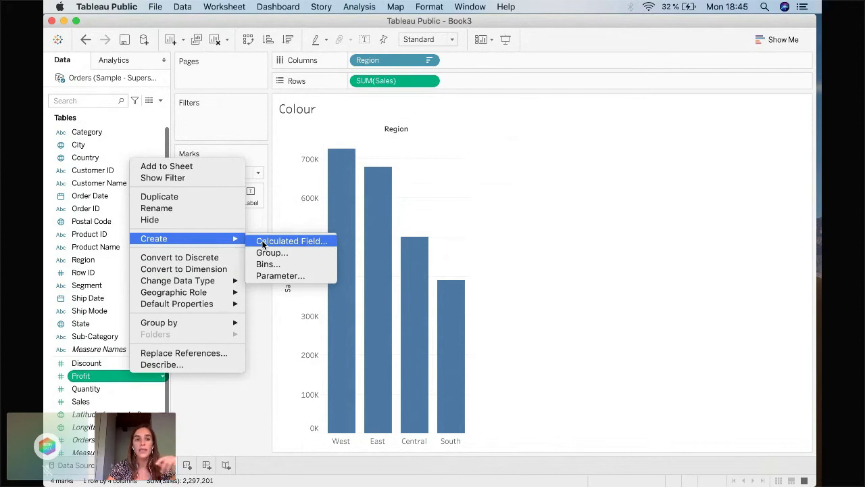
click(291, 240)
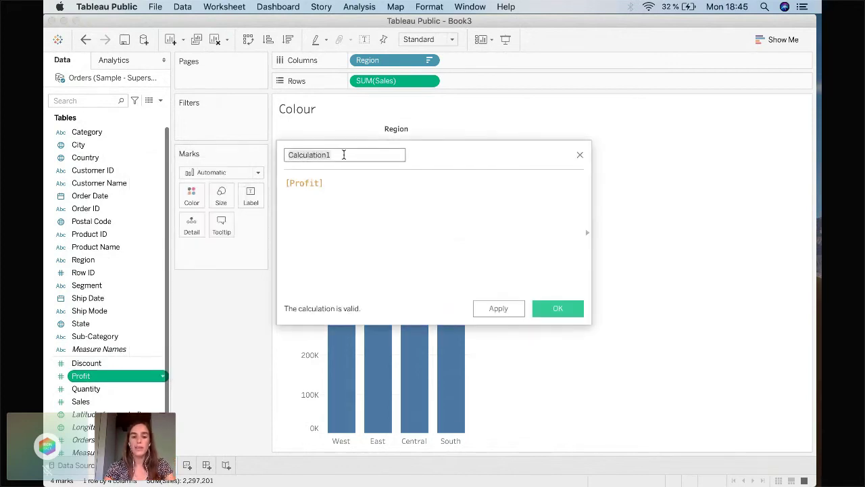
text(Margin )
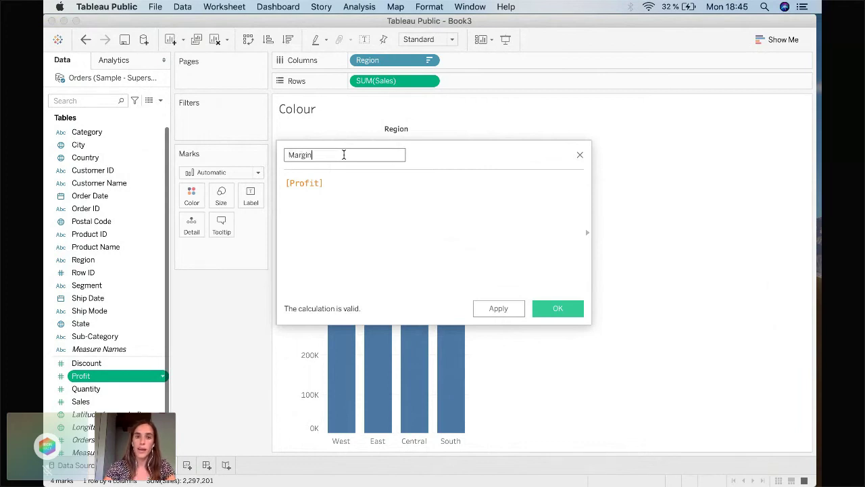
text(%)
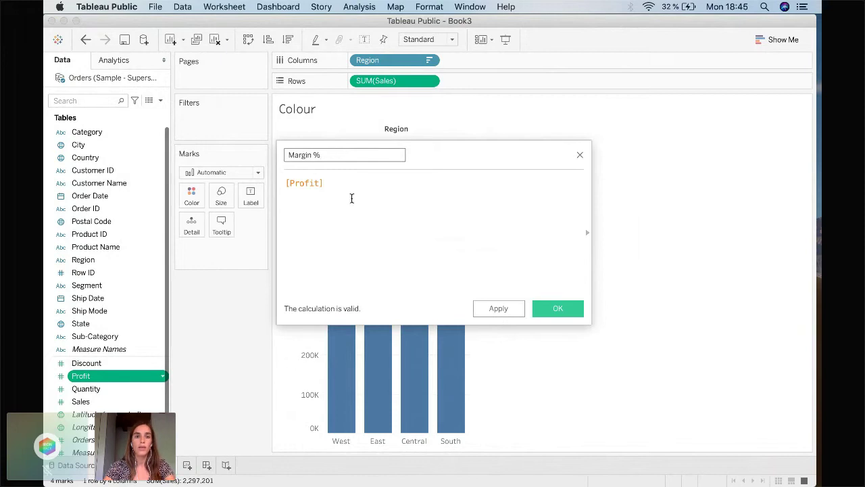
Complete the Margin % formula as [Profit]/[Sales] and save the calculated field.
click(344, 183)
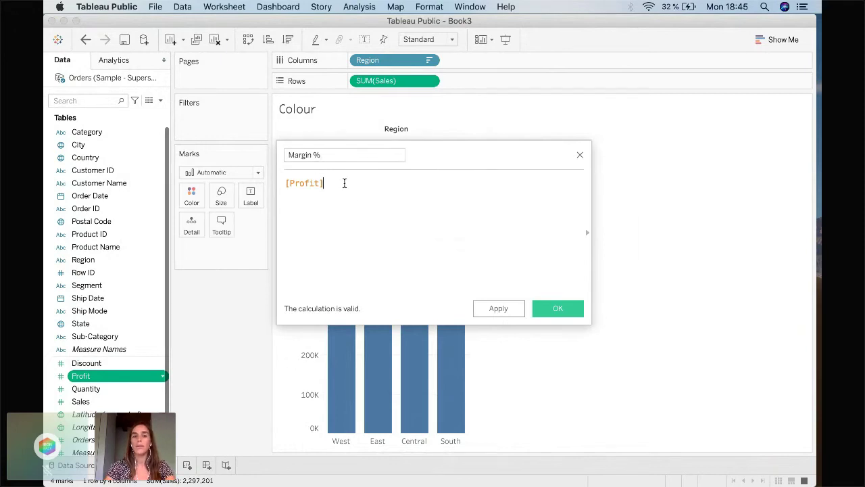
text(/)
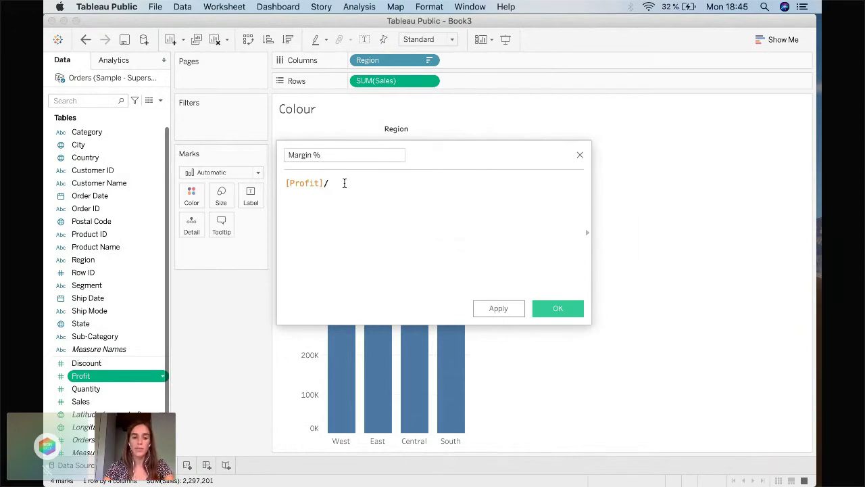
text(sum)
key(BackSpace)
key(BackSpace)
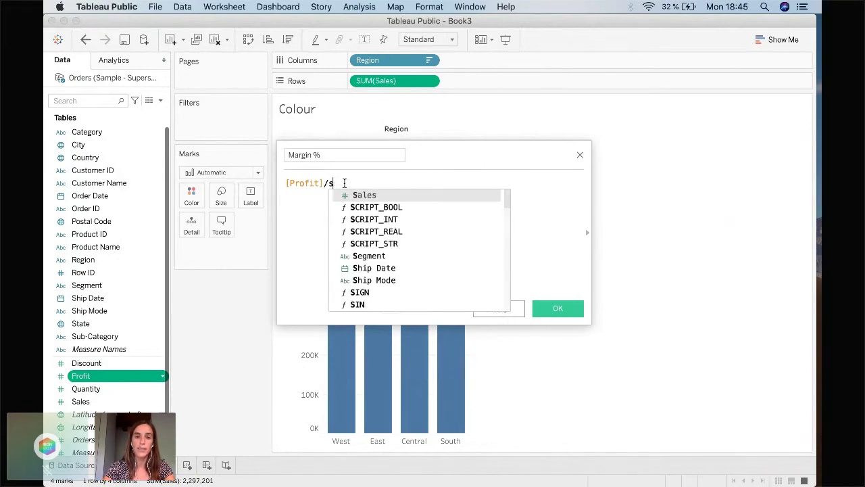
text(ale)
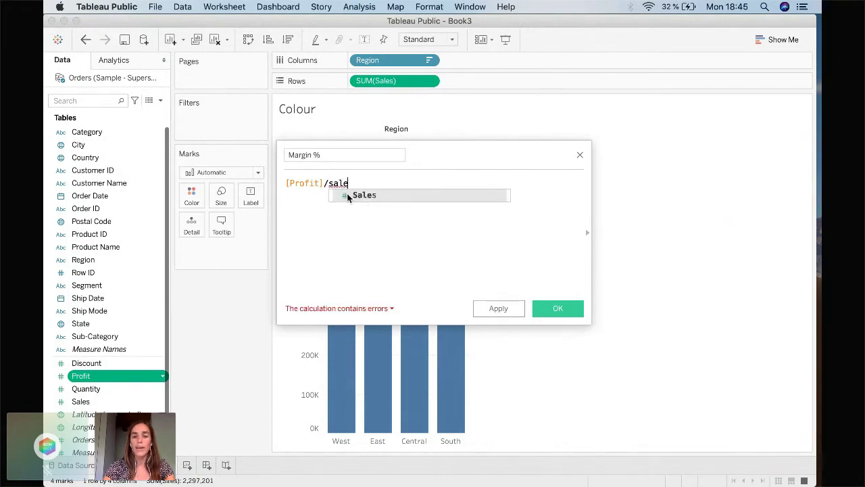
click(348, 195)
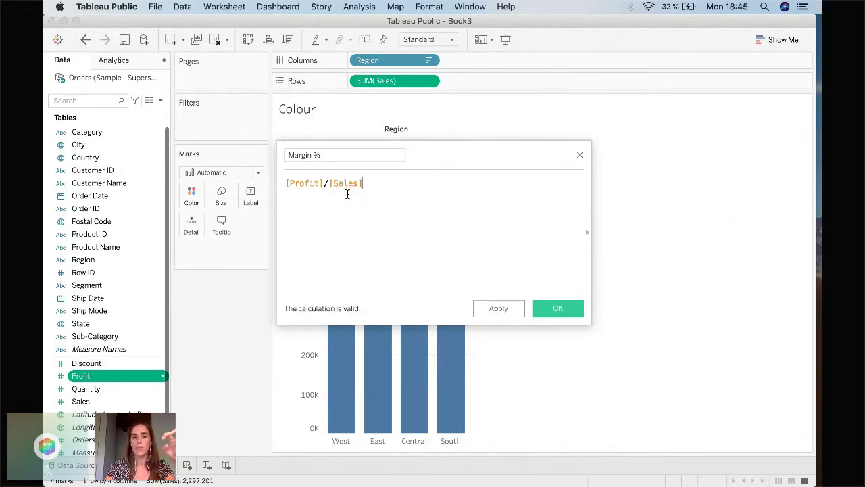
click(561, 308)
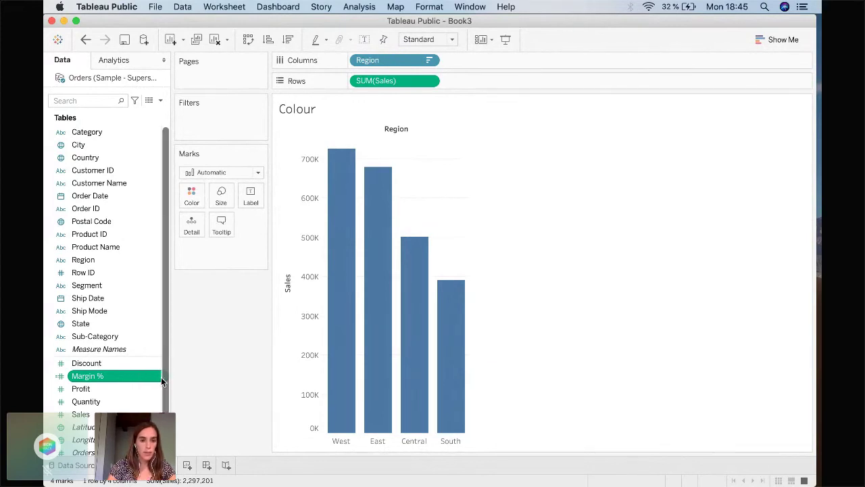
Colour the Region bars by the Margin % field.
click(137, 376)
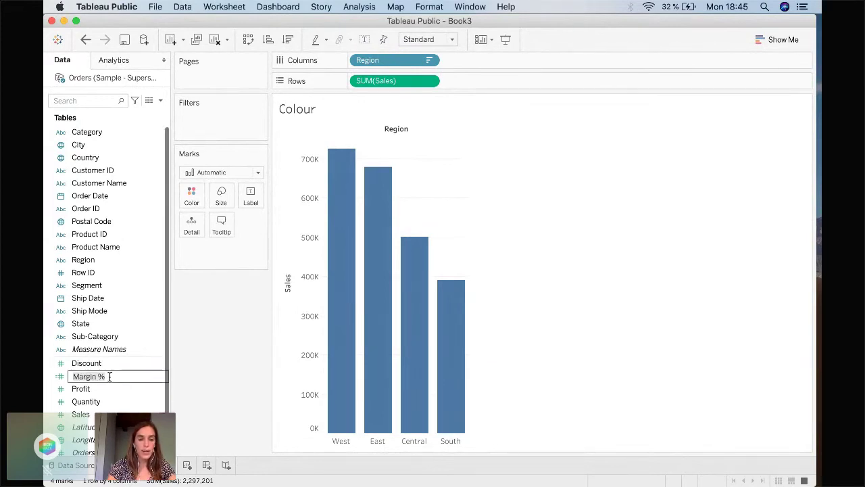
click(102, 402)
click(105, 376)
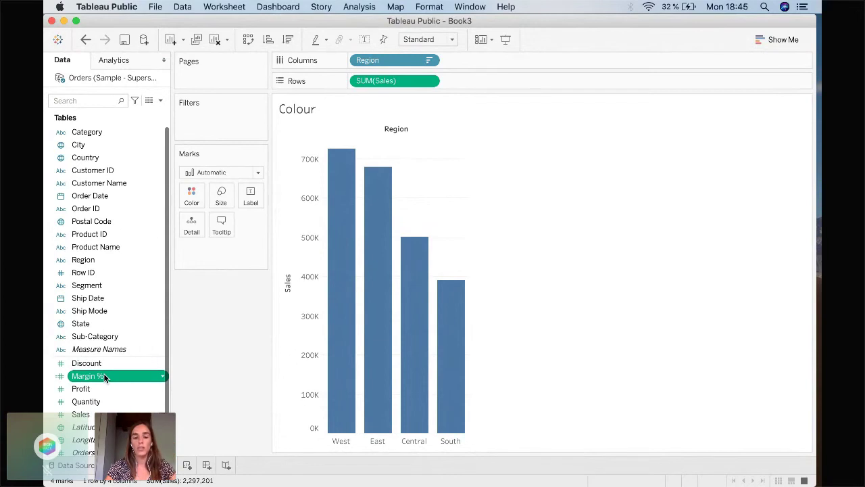
drag(106, 371, 191, 200)
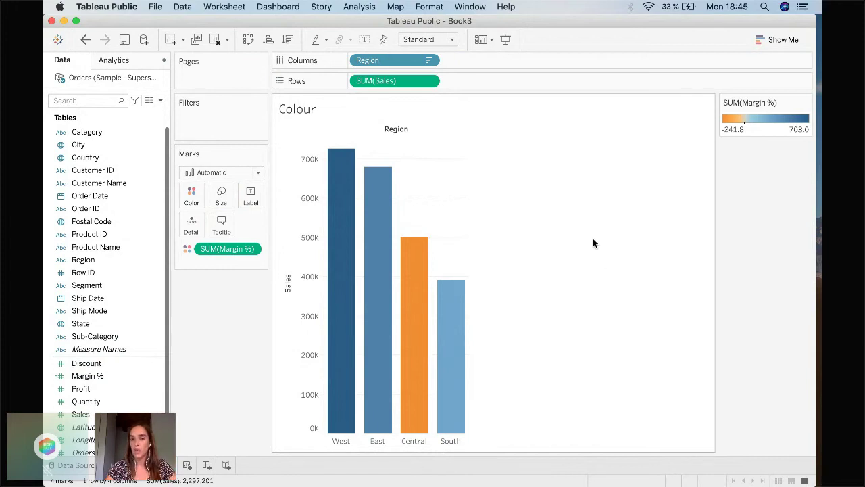
mouse_move(419, 261)
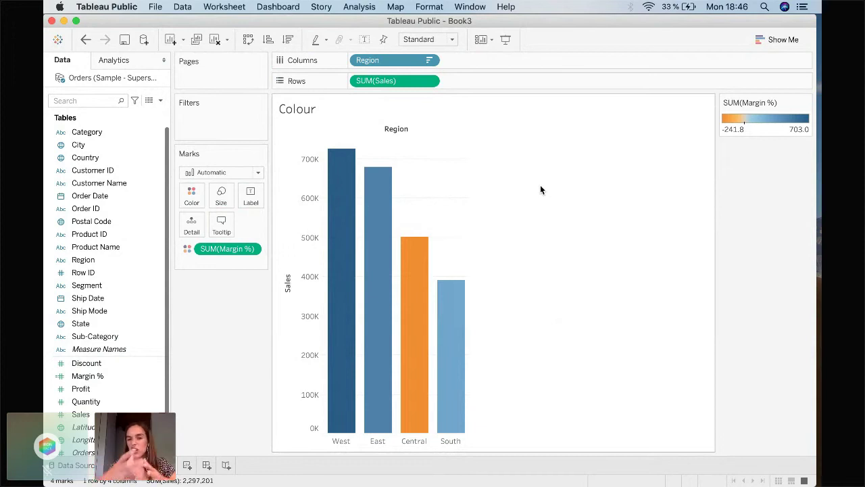
mouse_move(344, 233)
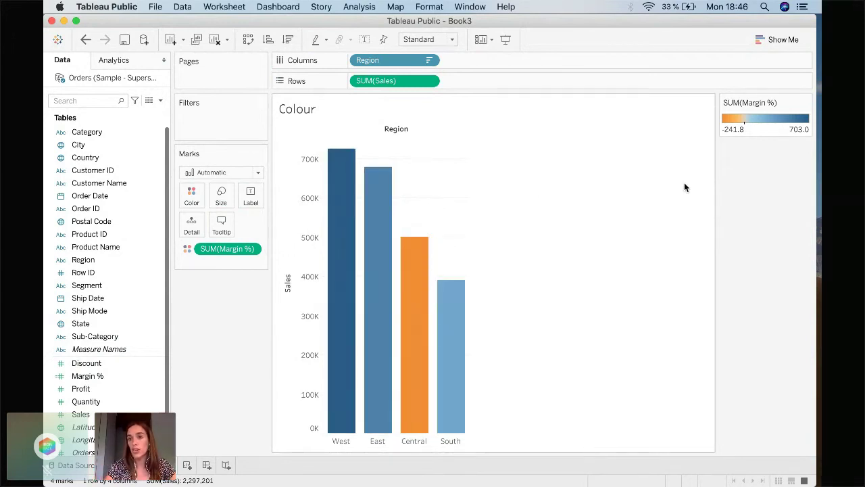
Change the Margin % colour palette to Red-Green Diverging.
click(806, 103)
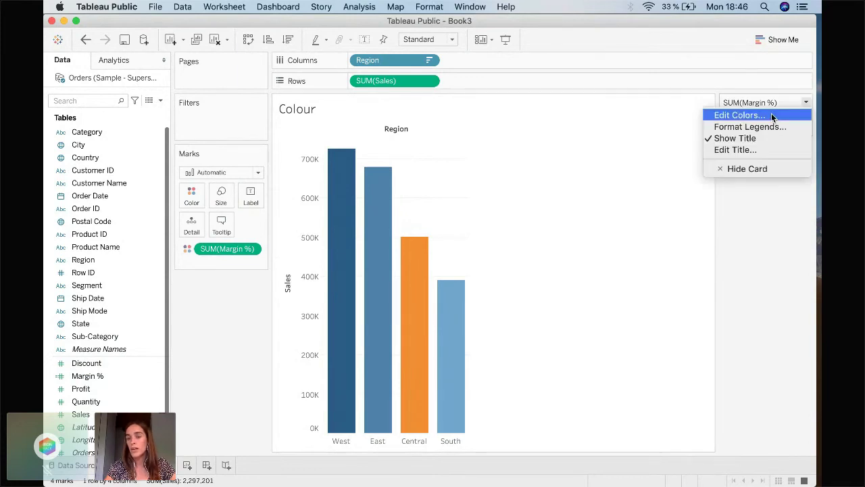
click(798, 101)
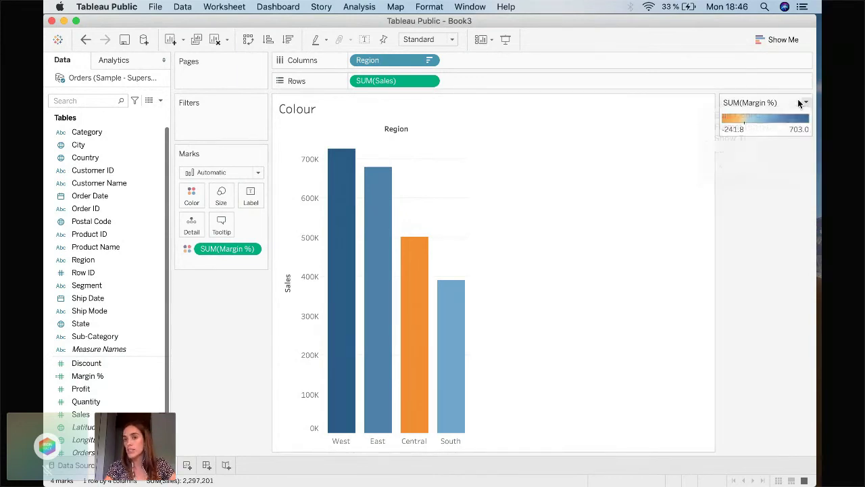
click(804, 103)
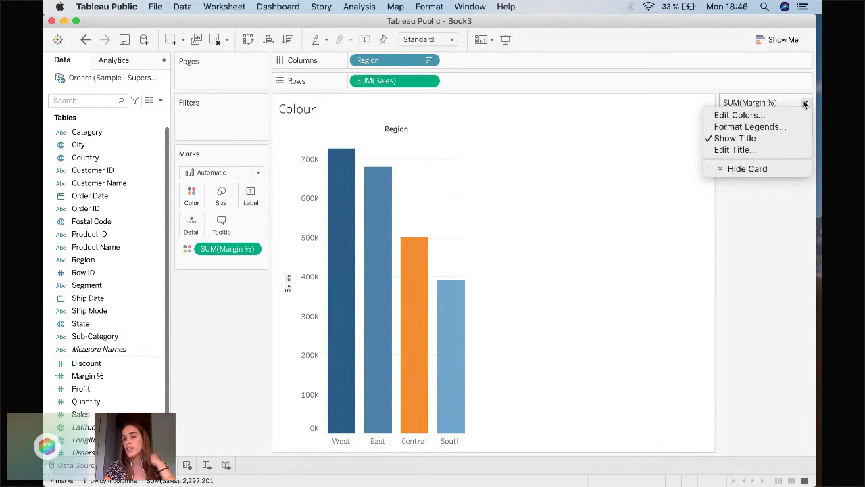
click(761, 116)
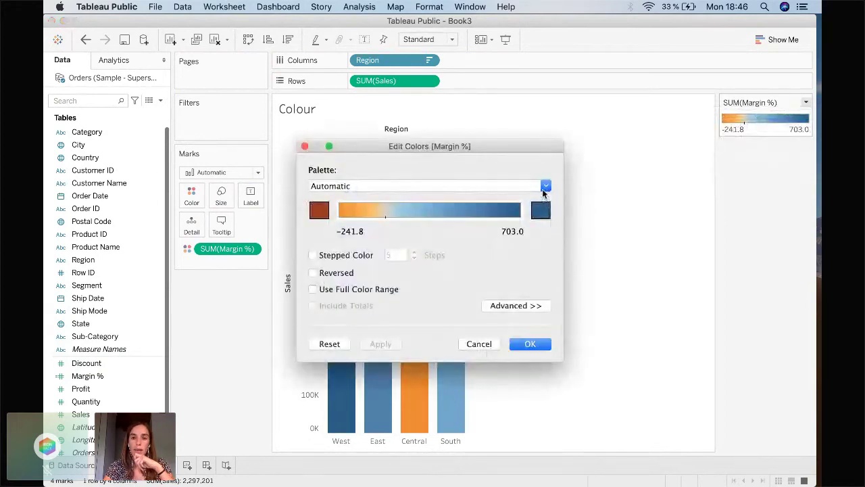
click(546, 186)
click(546, 187)
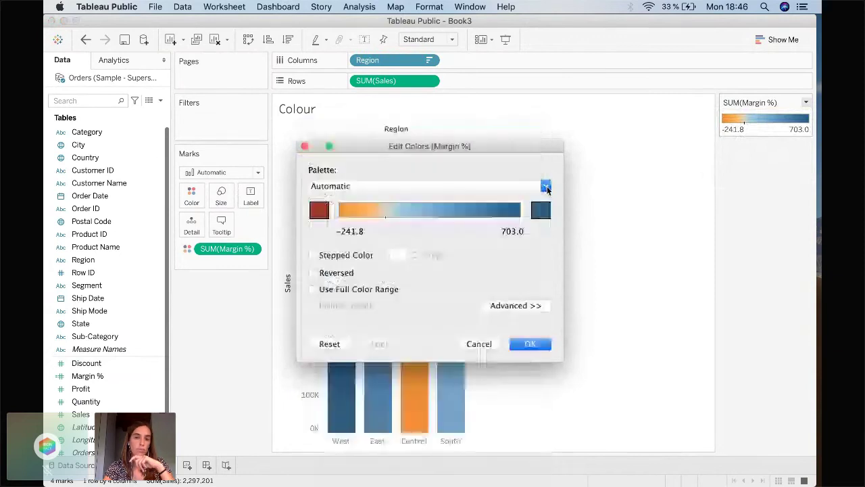
click(546, 187)
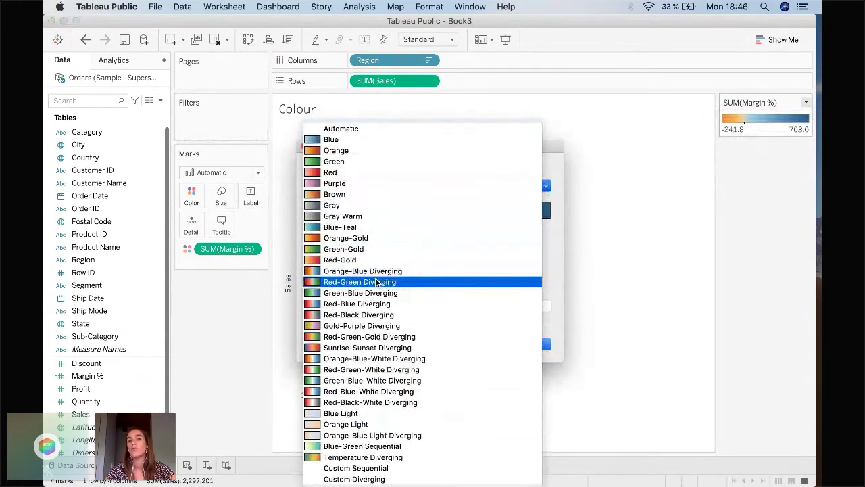
click(399, 283)
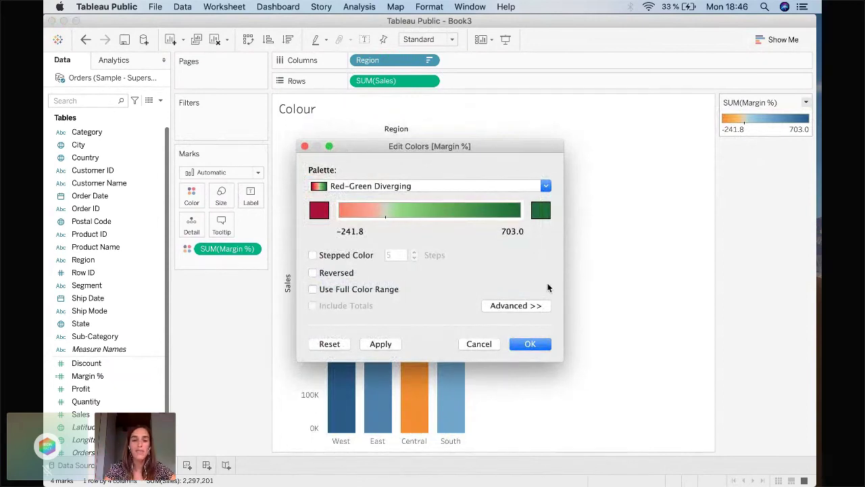
click(529, 344)
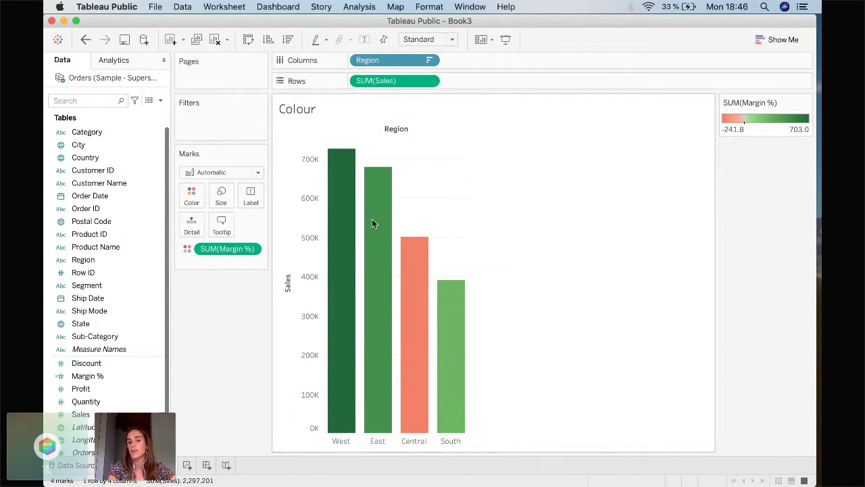
Inspect the Margin % and Sales details of the West, Central and South bars.
mouse_move(343, 352)
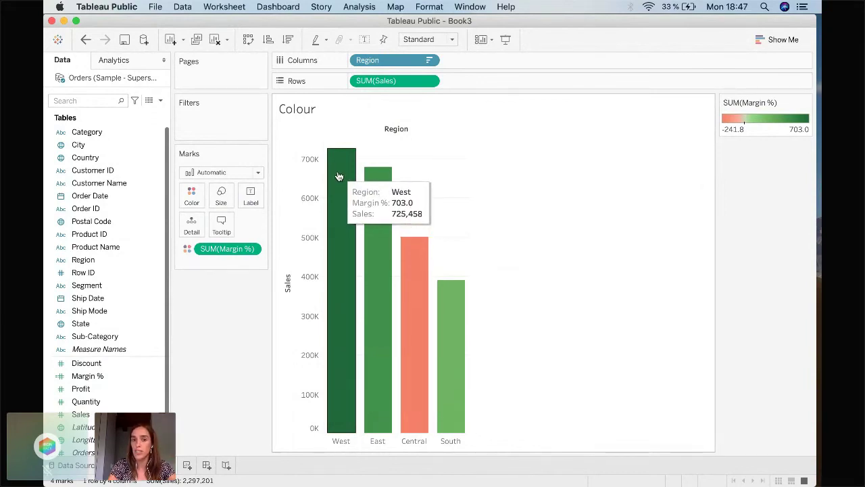
mouse_move(408, 299)
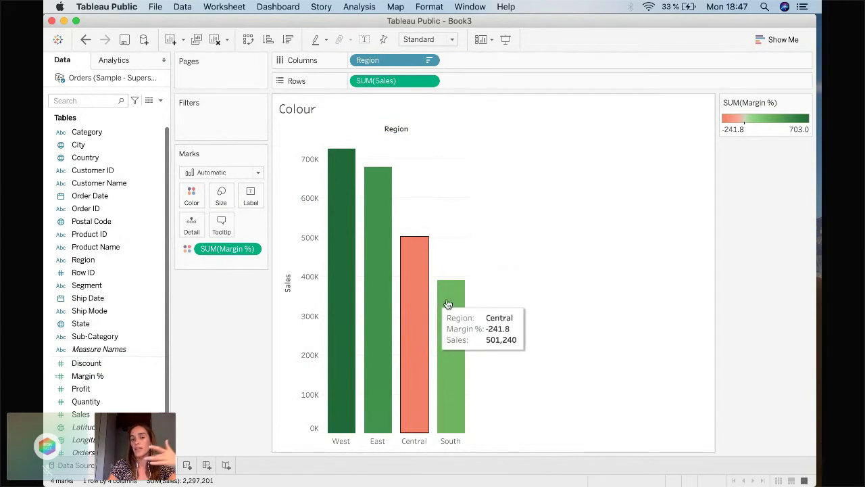
mouse_move(447, 304)
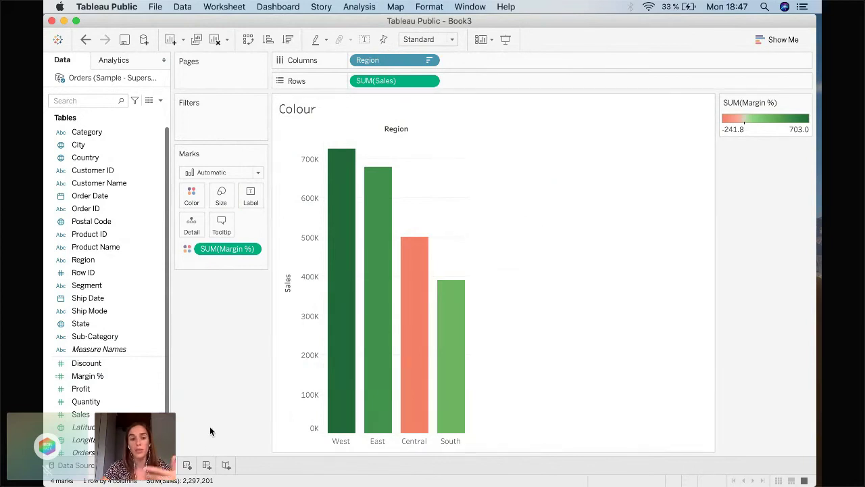
Add a new worksheet and name it Size.
click(187, 466)
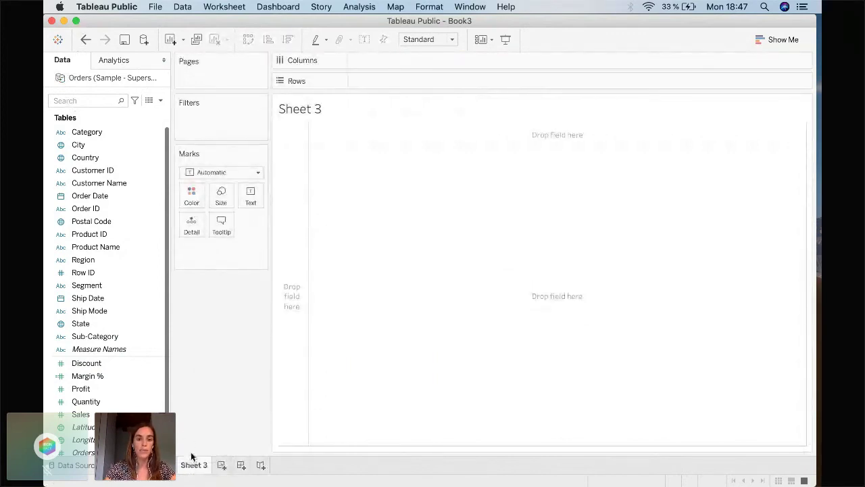
text(S)
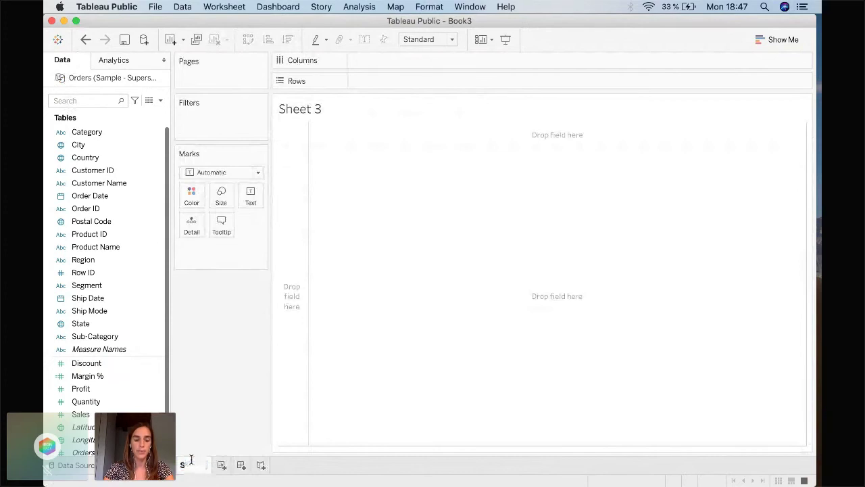
text(ize)
key(Return)
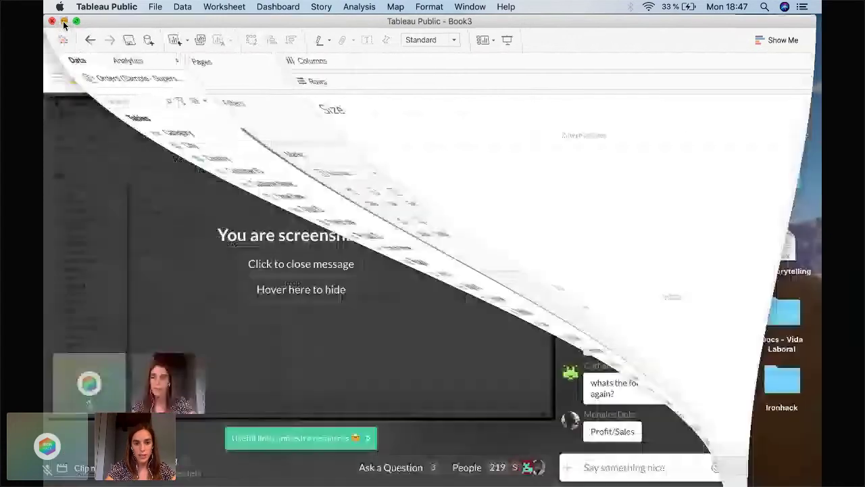
Switch to the browser to check the webinar chat, and return to the Tableau Public workbook.
click(64, 22)
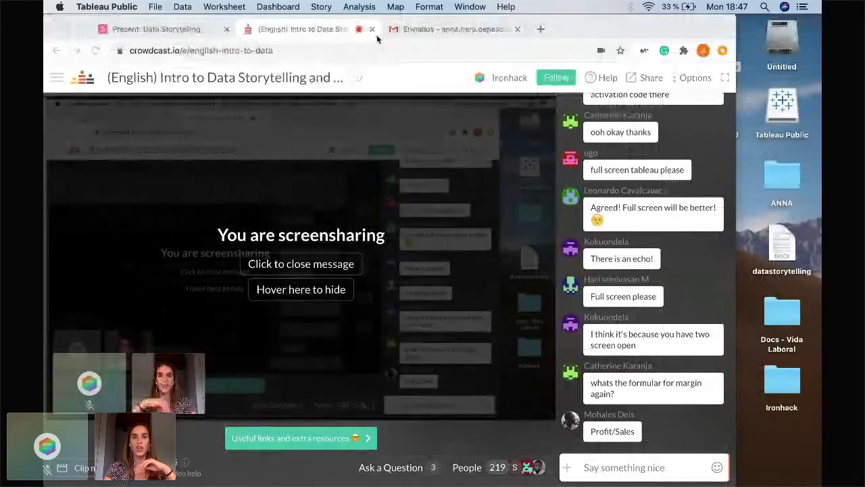
click(440, 27)
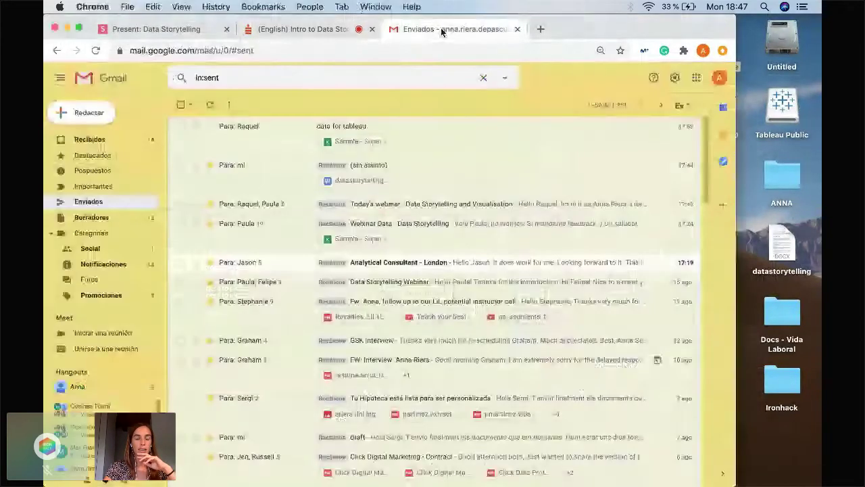
key(ctrl+shift+Tab)
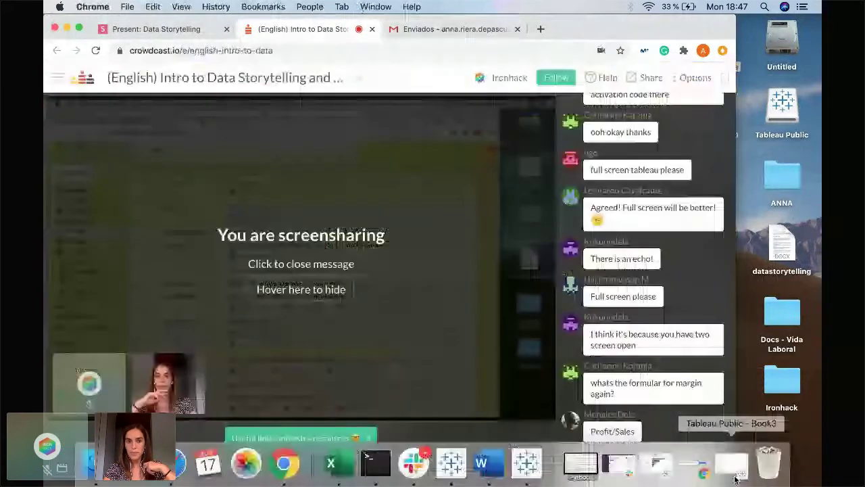
click(735, 479)
click(157, 369)
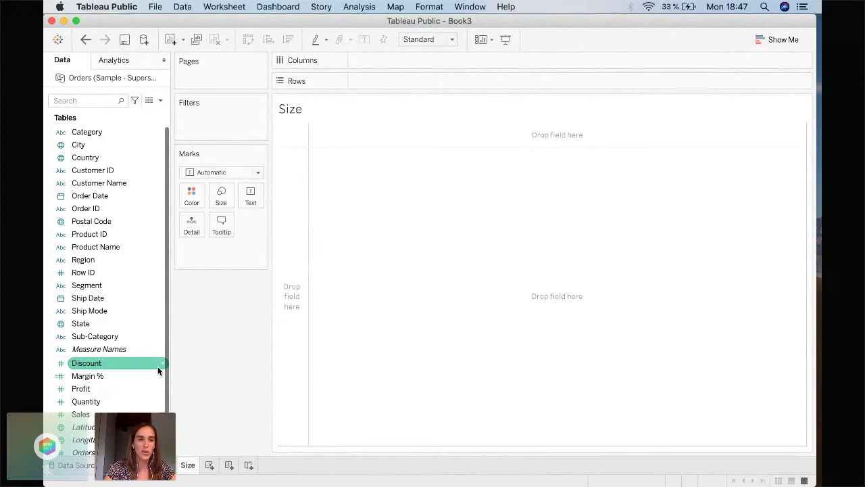
click(46, 219)
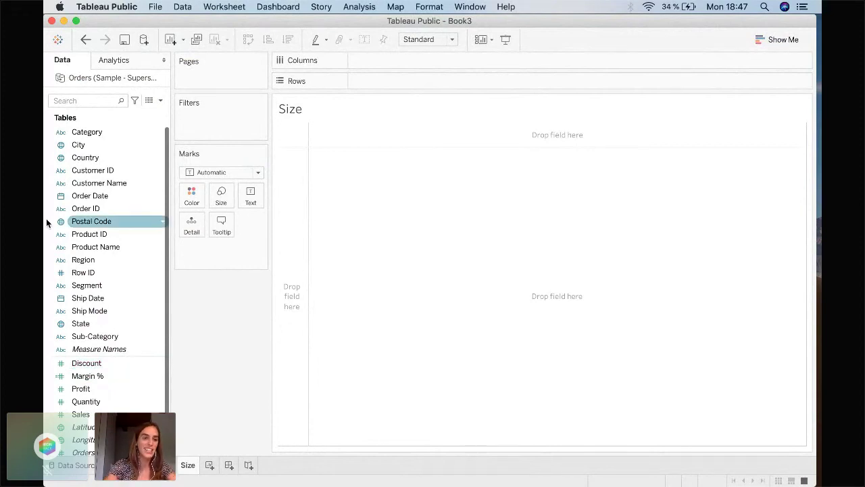
Place the City field on Columns and turn the view into a symbol map.
click(76, 144)
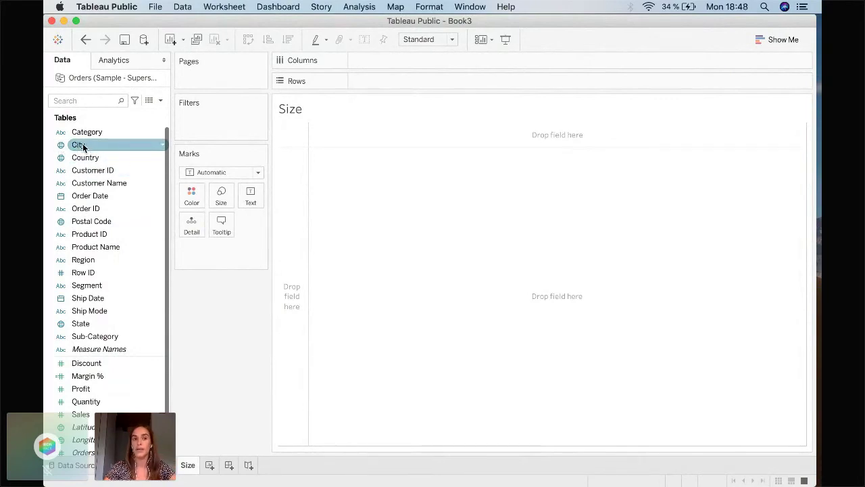
drag(82, 147, 376, 60)
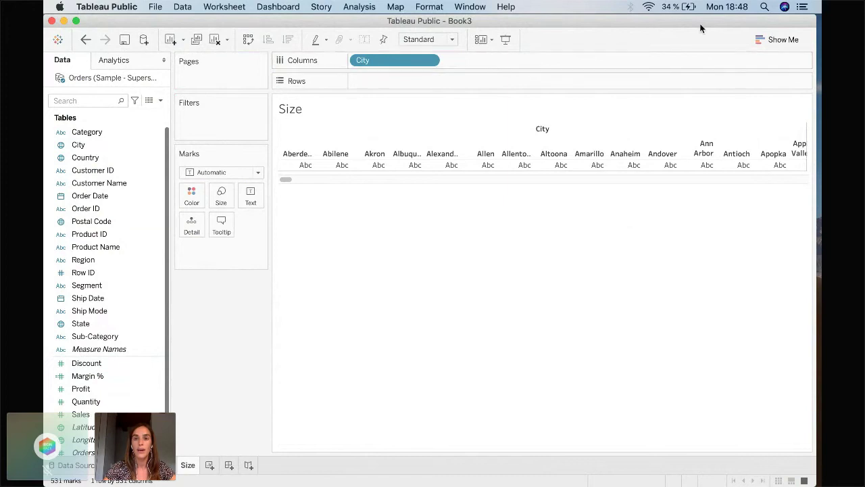
click(760, 38)
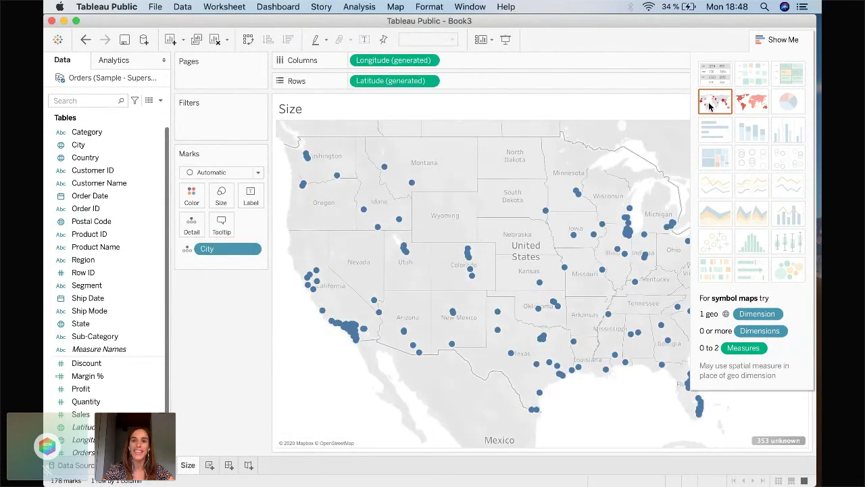
click(774, 40)
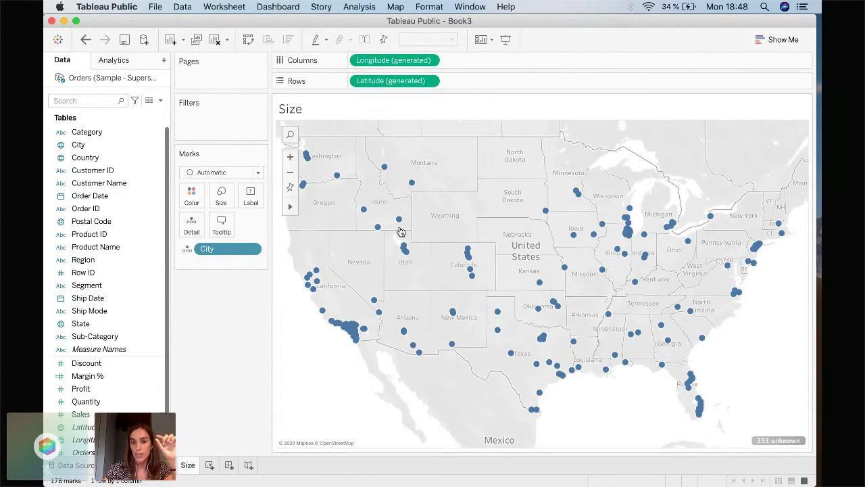
Colour the city marks on the map by Margin % and check the details of the Chicago mark.
mouse_move(363, 212)
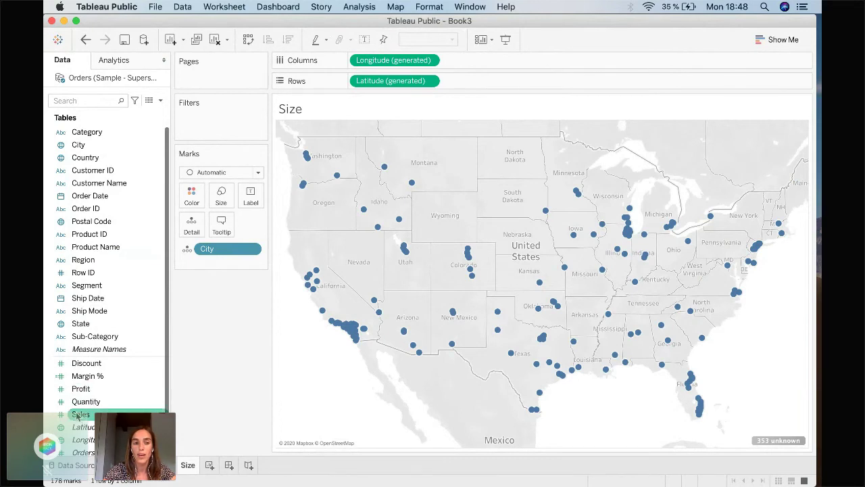
drag(89, 379, 189, 201)
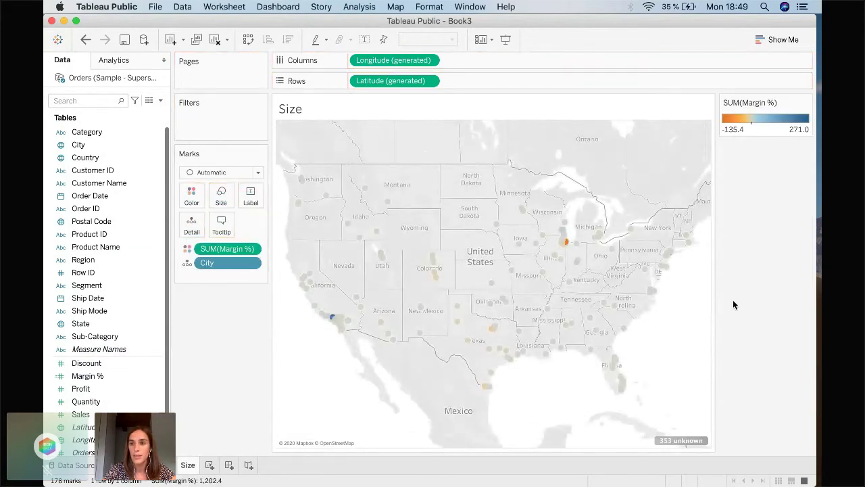
mouse_move(804, 105)
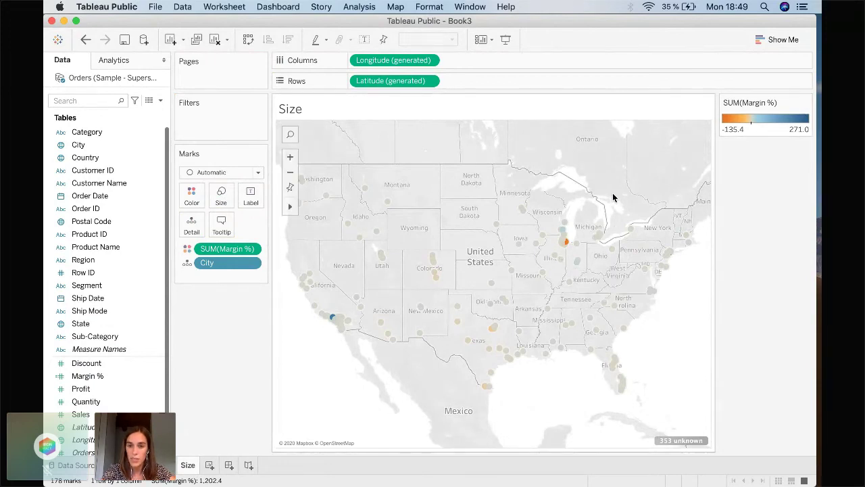
click(566, 242)
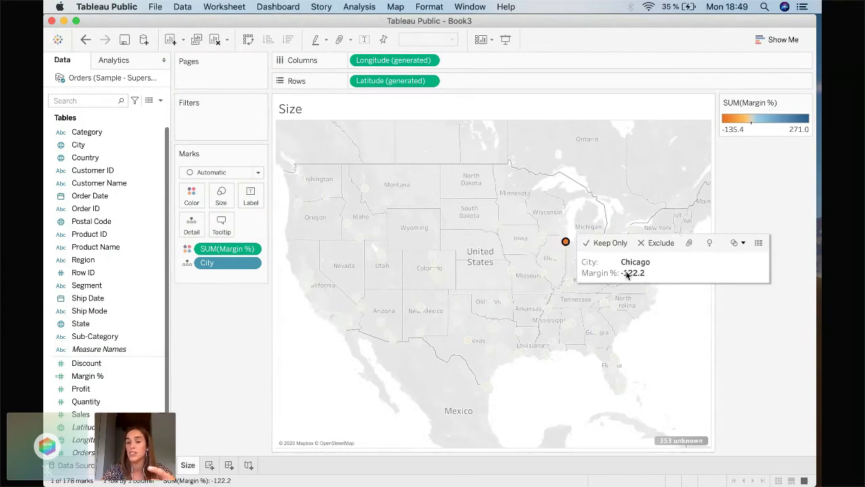
click(566, 243)
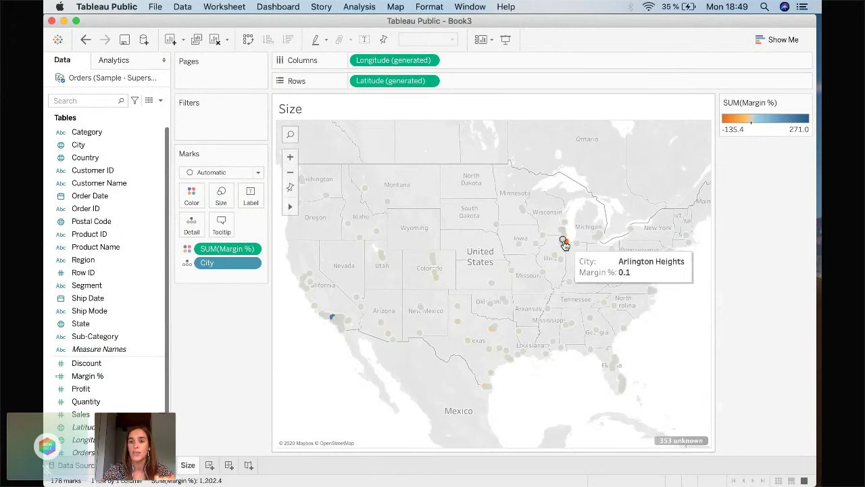
Change the map's Margin % colour palette to Red-Green Diverging.
click(805, 103)
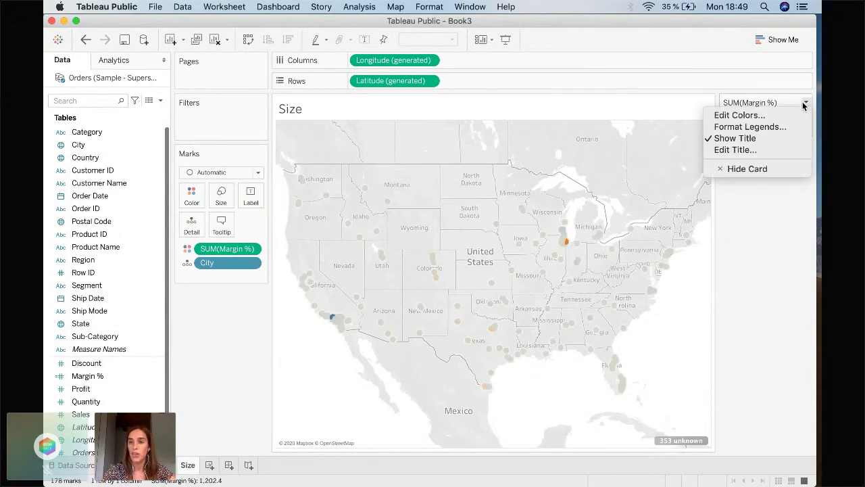
click(762, 118)
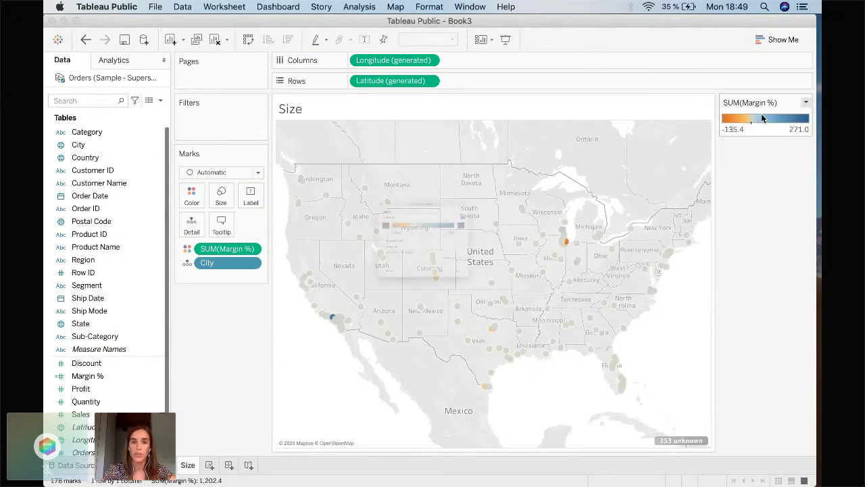
click(545, 187)
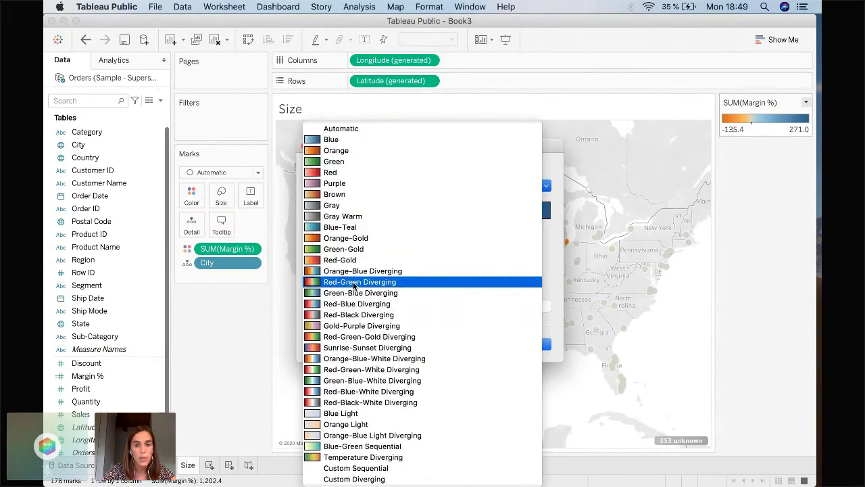
click(357, 282)
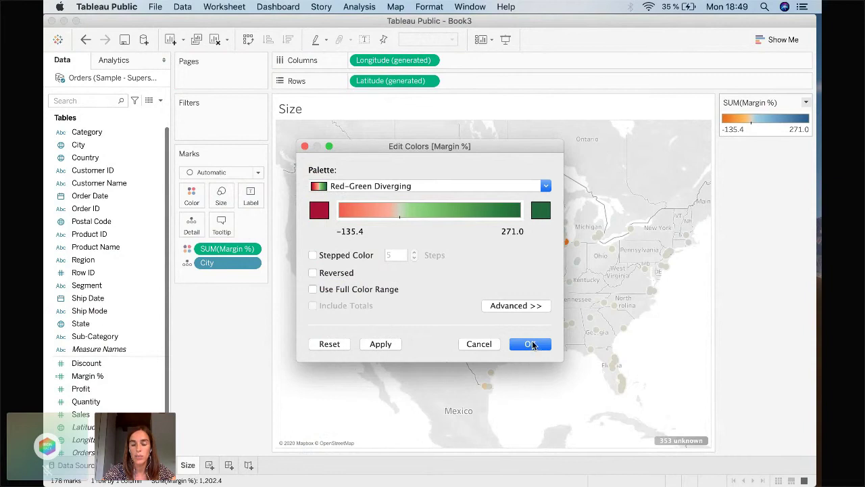
click(530, 344)
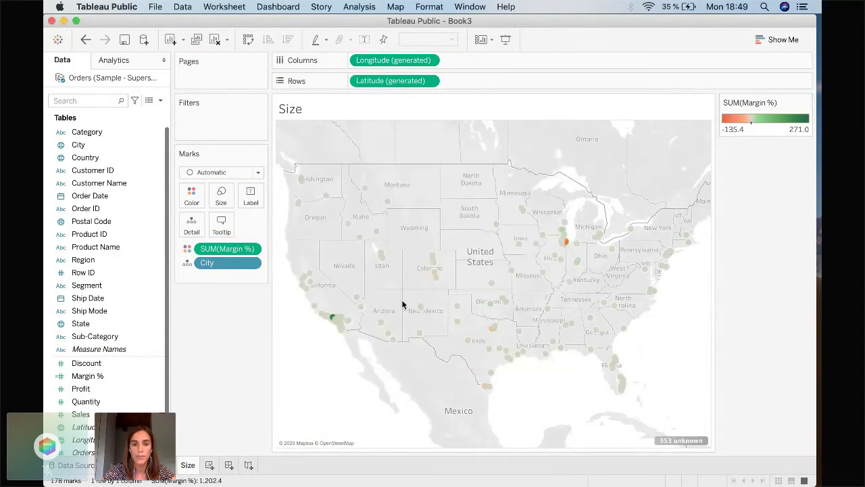
Size the city marks on the map by the Sales field.
mouse_move(332, 319)
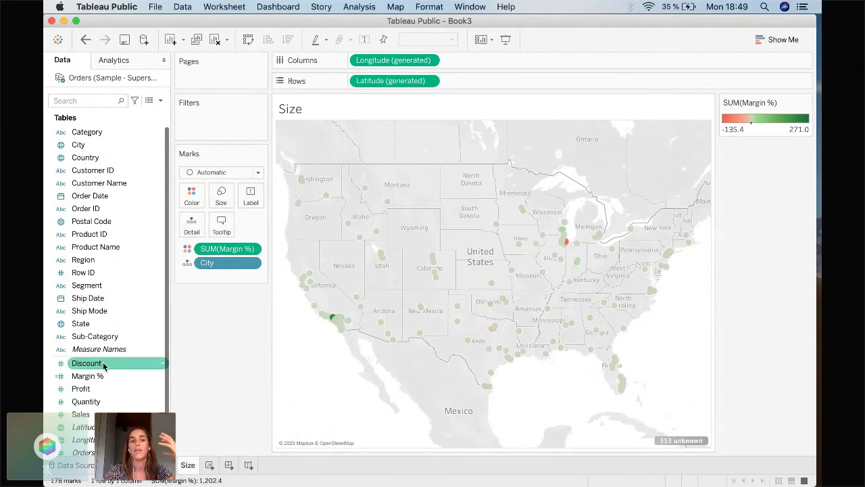
click(90, 414)
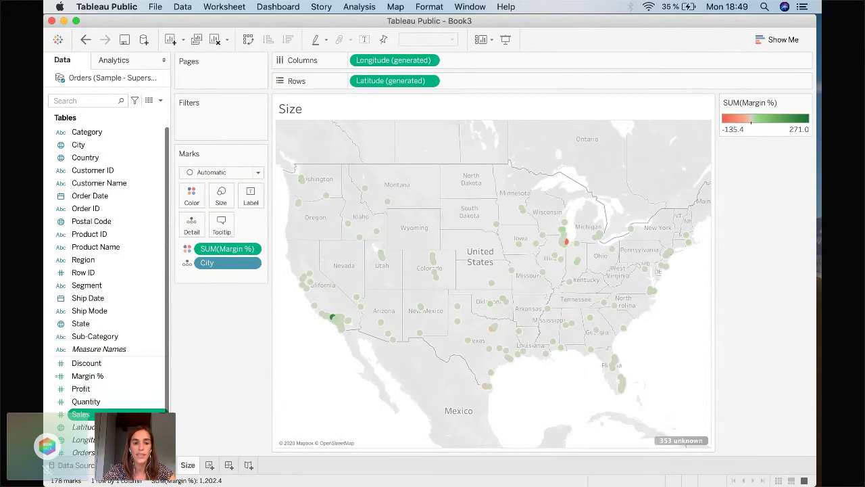
drag(81, 414, 222, 206)
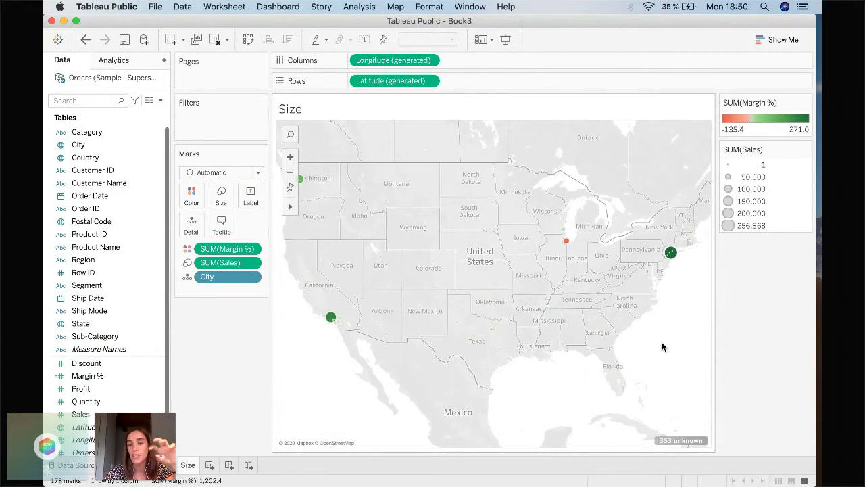
mouse_move(566, 243)
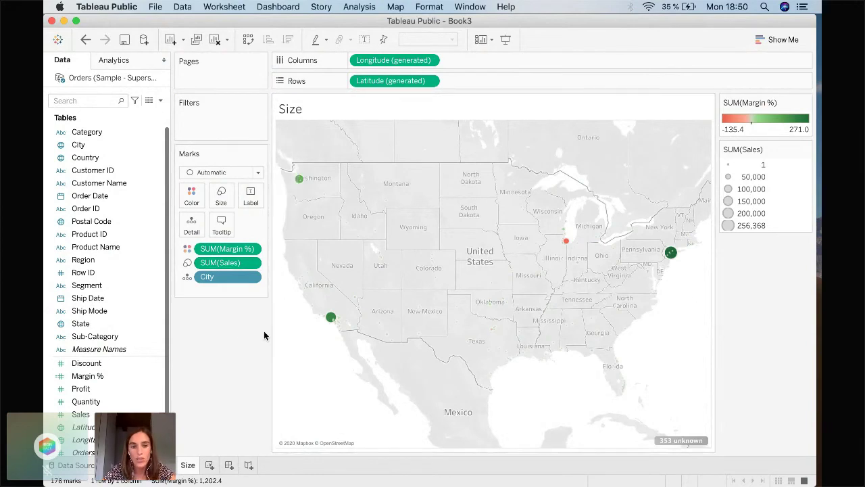
Enlarge the city marks on the map so their differences in Sales are easier to see.
click(250, 195)
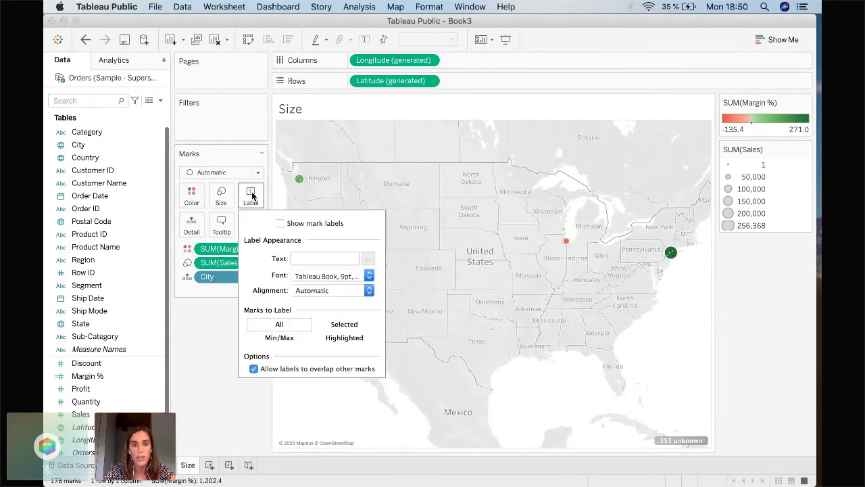
click(252, 195)
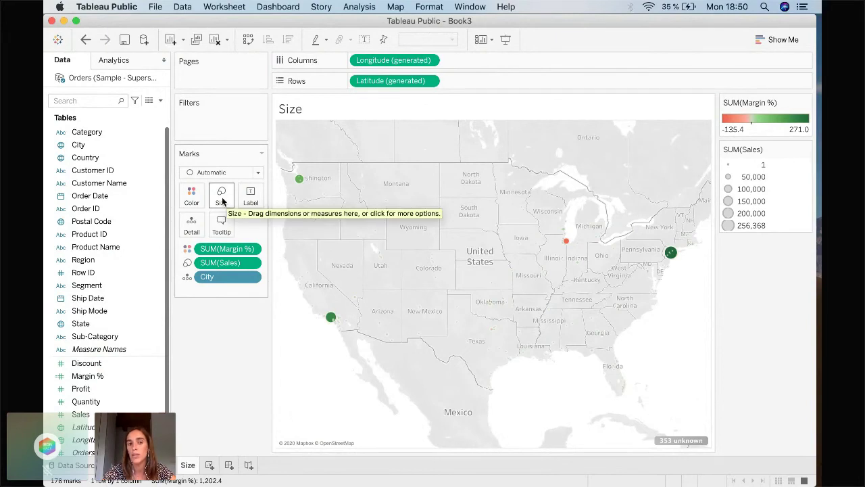
click(221, 198)
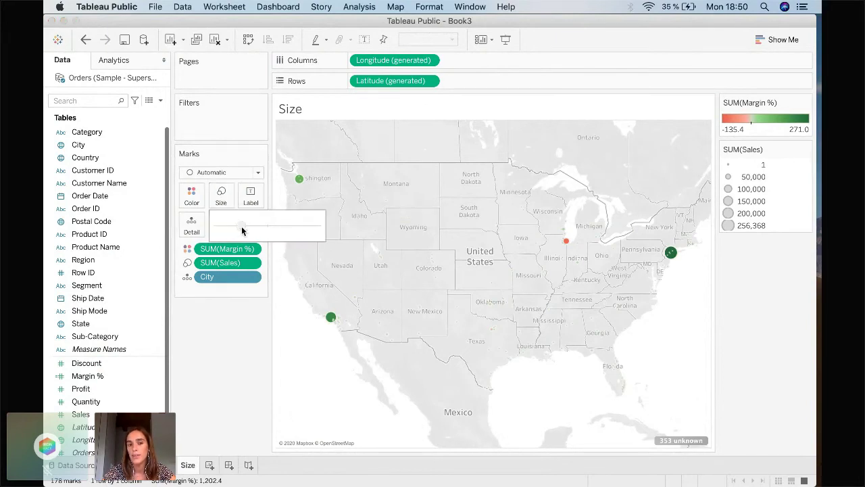
drag(241, 231, 270, 230)
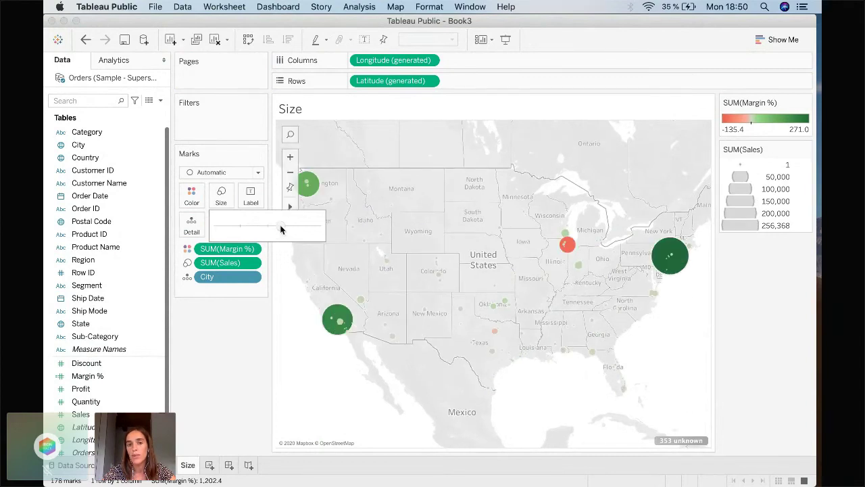
click(302, 399)
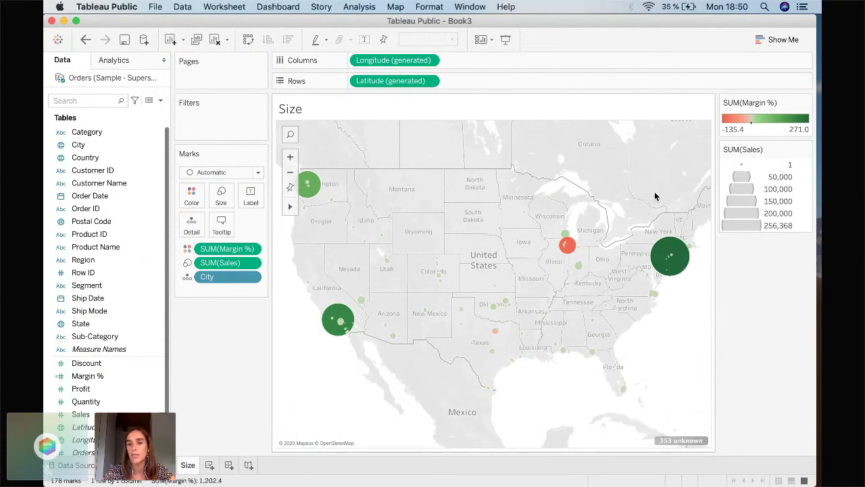
Inspect the Margin % and Sales details of the New York City, Los Angeles and Seattle marks.
mouse_move(671, 244)
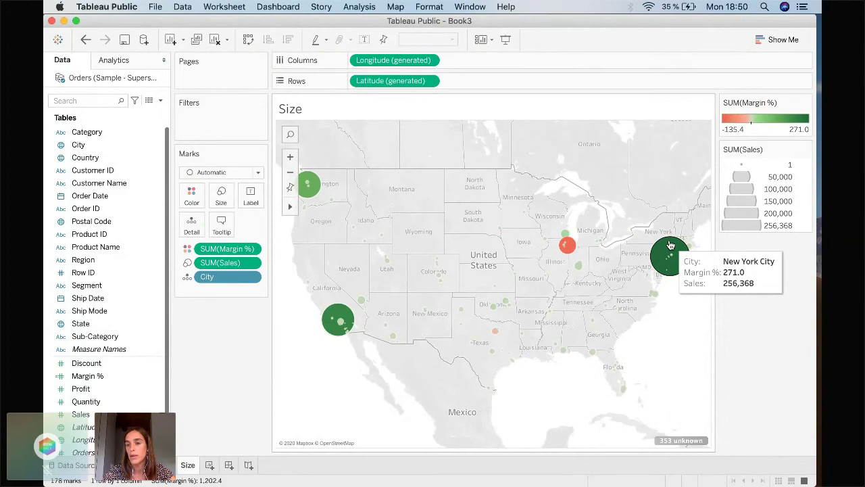
mouse_move(346, 312)
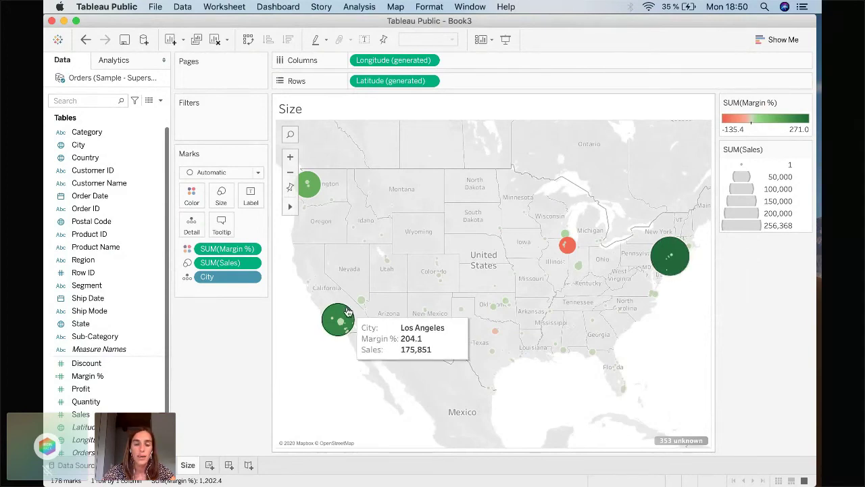
mouse_move(308, 196)
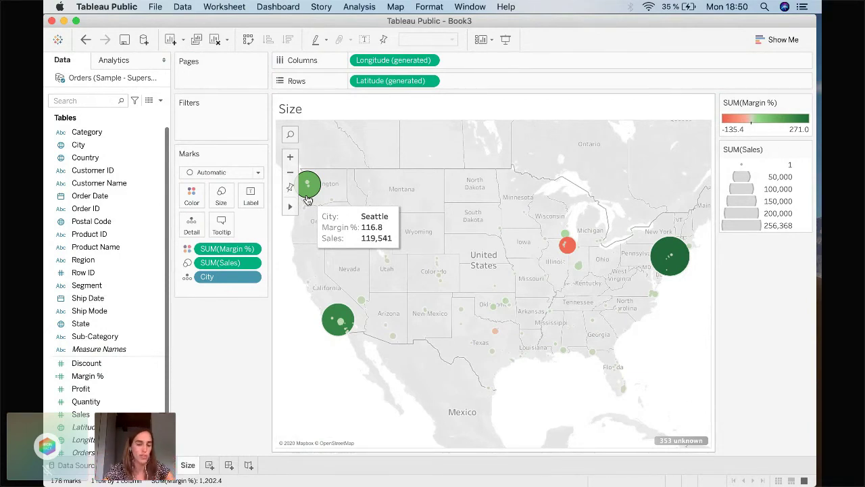
Add a new worksheet and name it Stand Out.
click(209, 465)
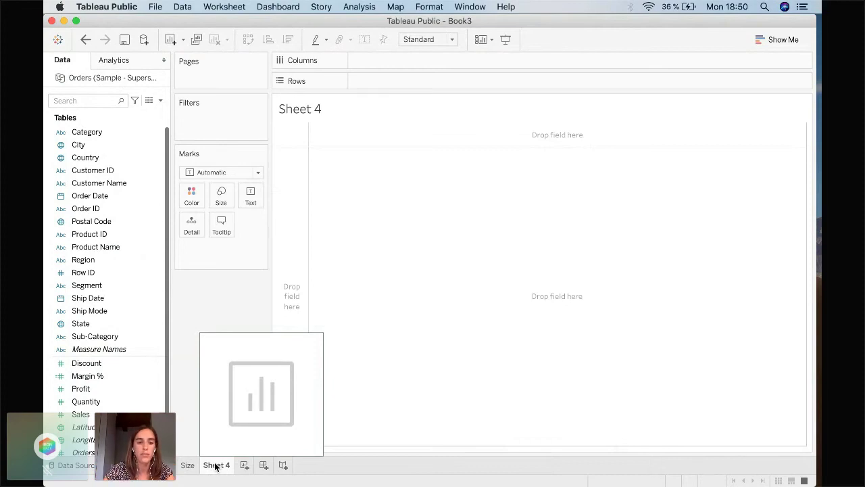
double_click(214, 465)
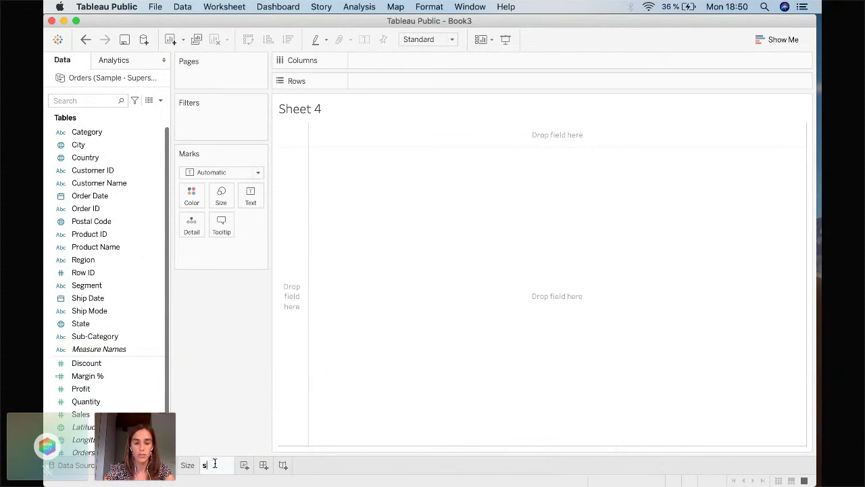
text(Stand)
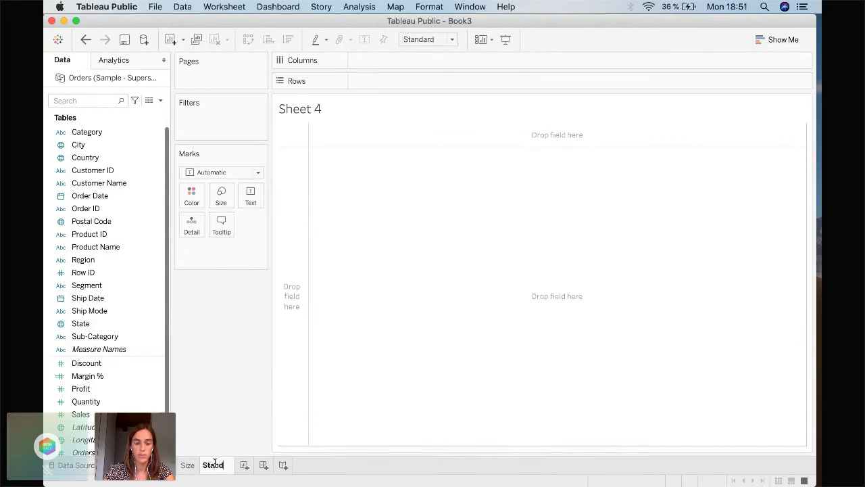
text( Out)
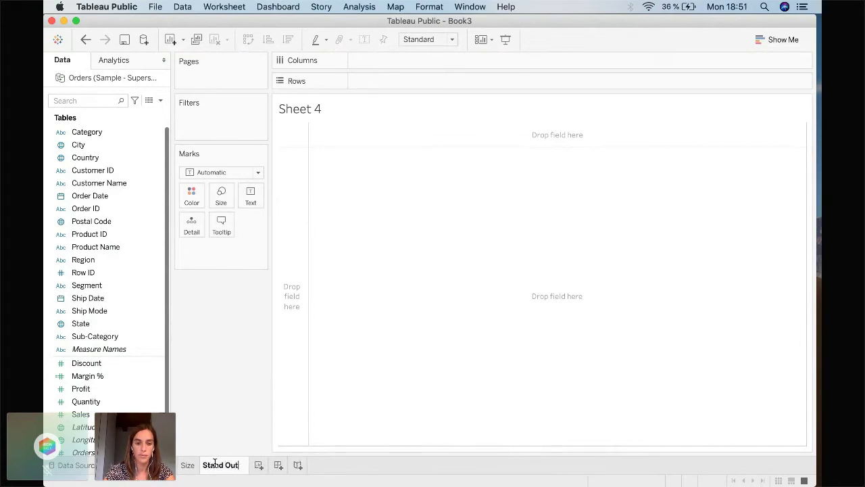
key(Return)
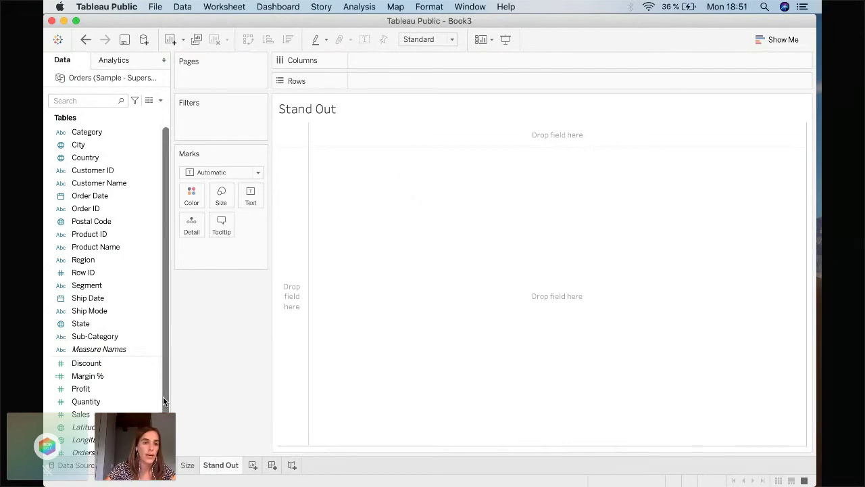
Build a horizontal bar chart with Sub-Category on Rows and the sum of Quantity on Columns.
click(84, 209)
click(85, 158)
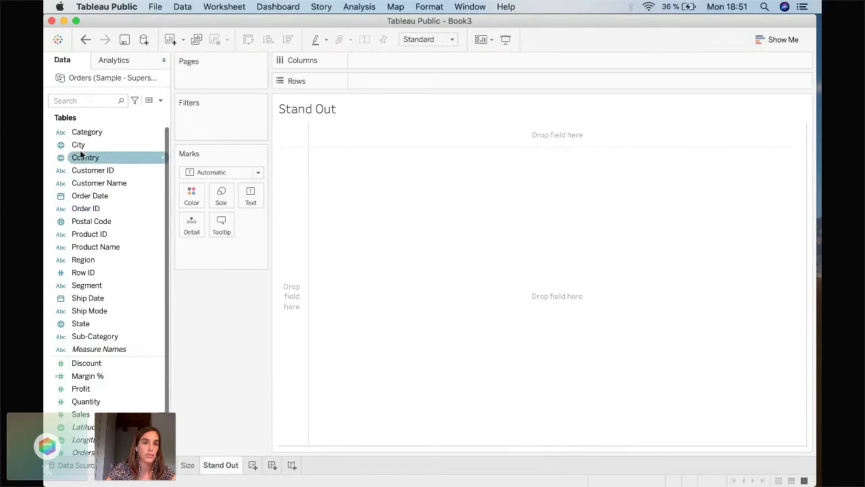
click(108, 132)
click(101, 144)
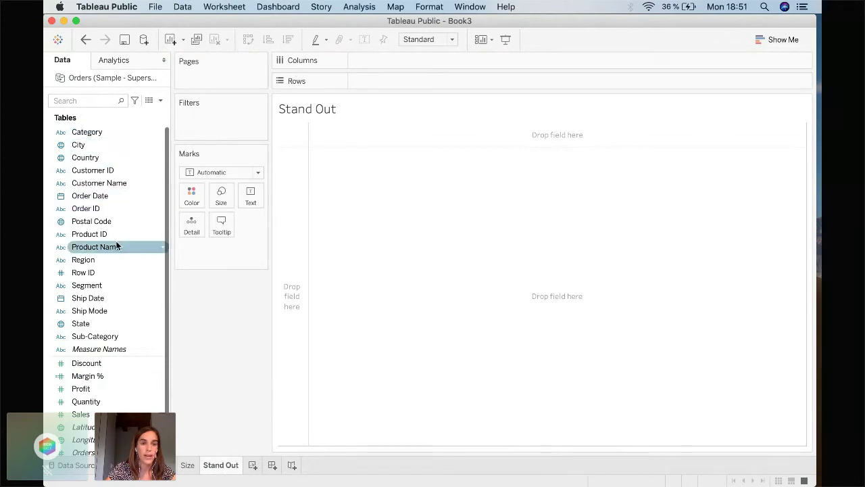
scroll(116, 241, down, 1)
scroll(116, 242, up, 1)
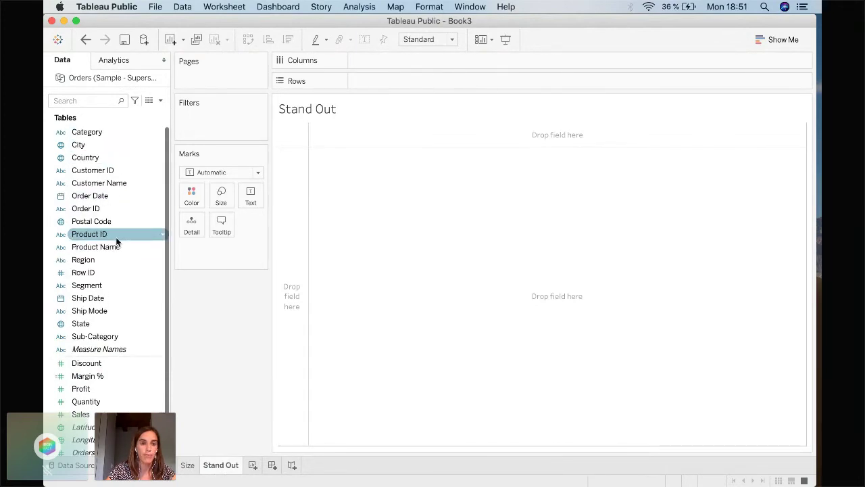
drag(86, 336, 381, 79)
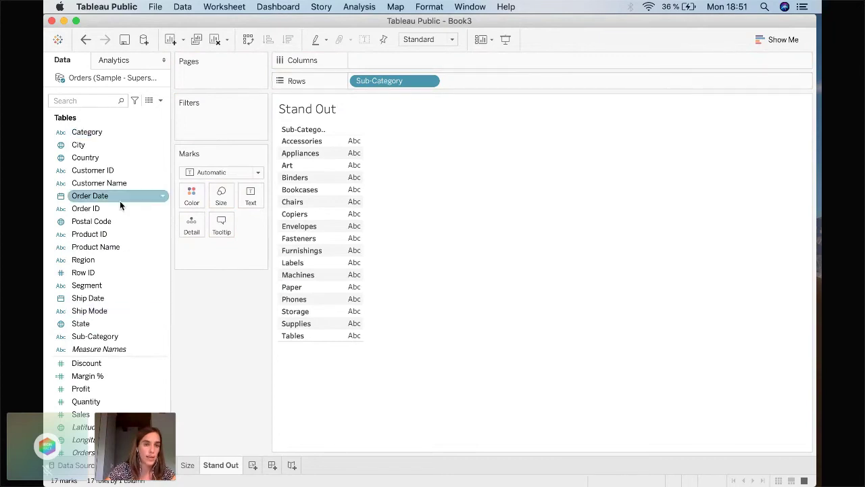
scroll(120, 201, down, 2)
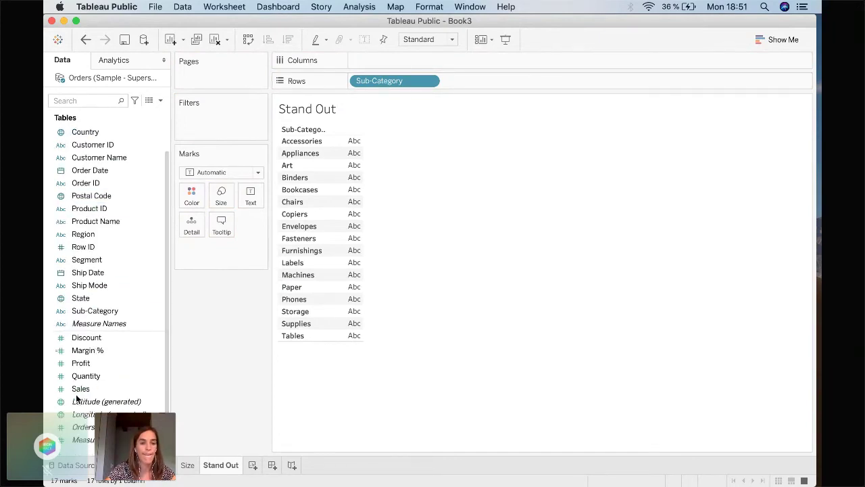
drag(90, 377, 487, 60)
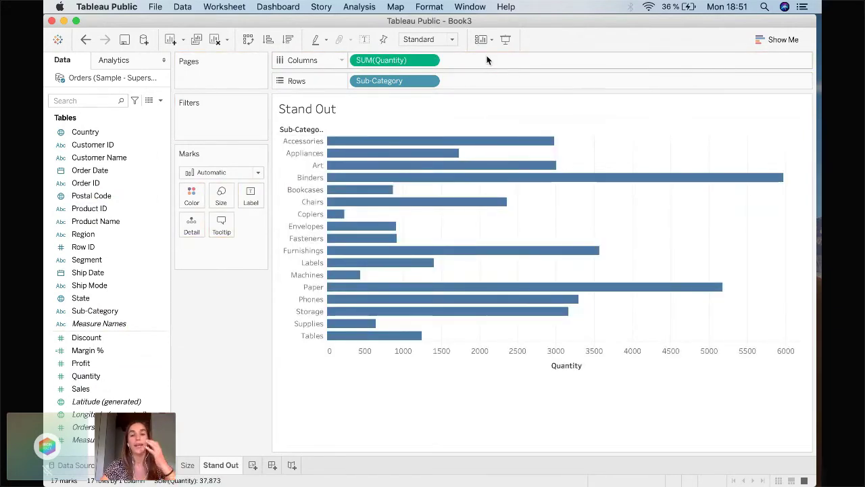
Sort the Sub-Category bars in descending order by the Quantity field with Sum aggregation.
click(431, 61)
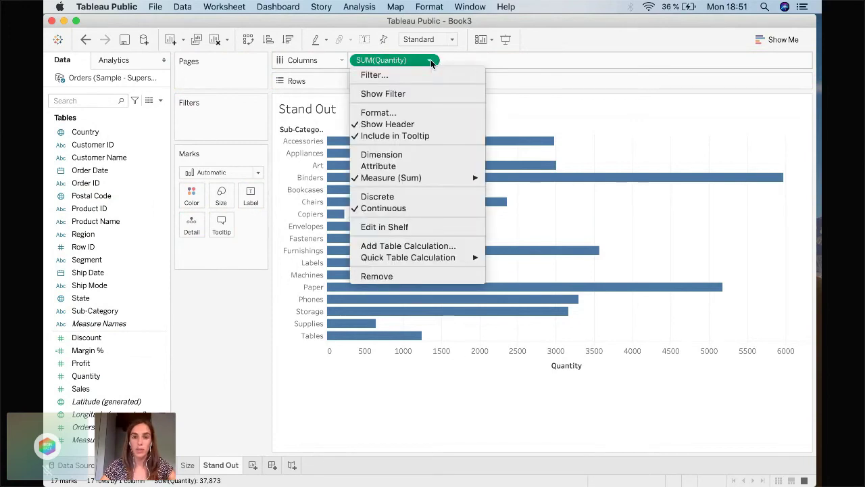
click(535, 76)
click(428, 81)
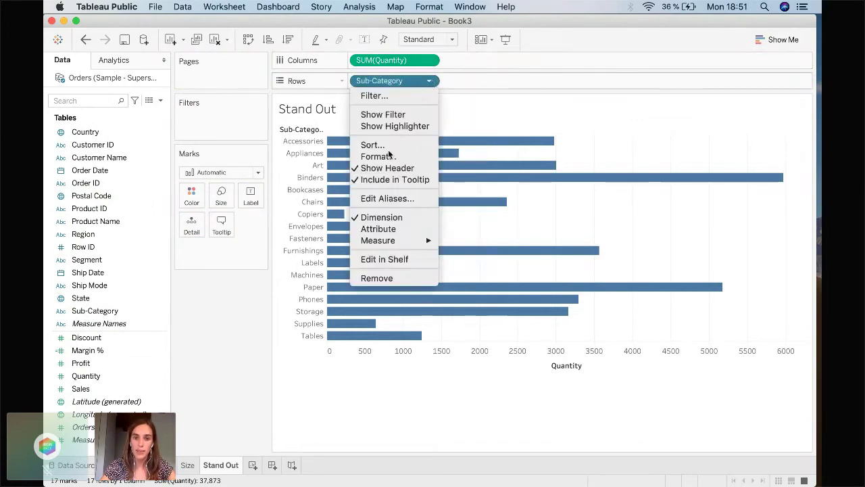
click(369, 146)
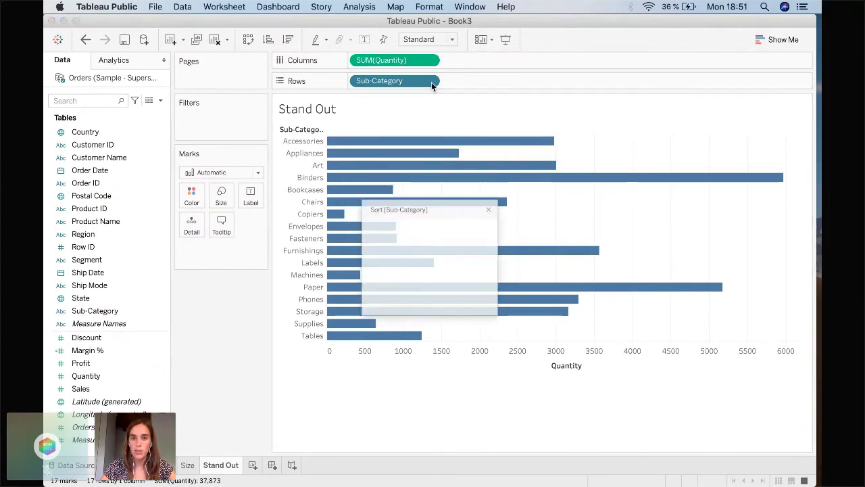
click(357, 285)
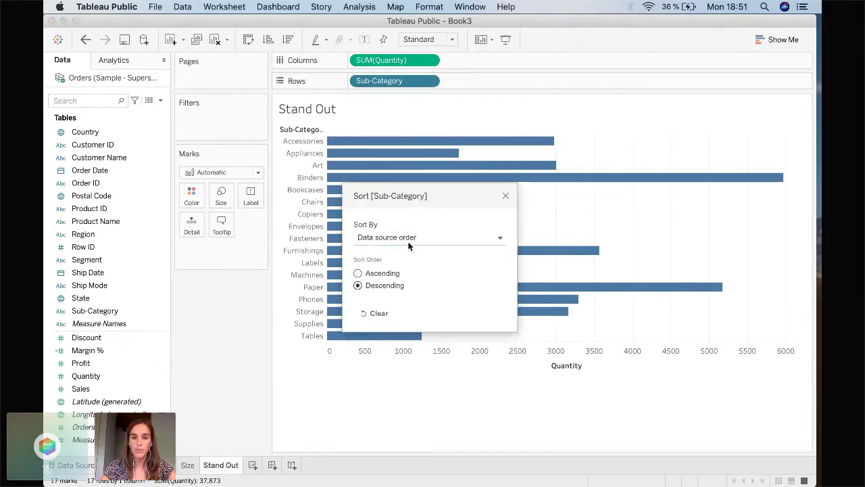
click(415, 239)
click(397, 268)
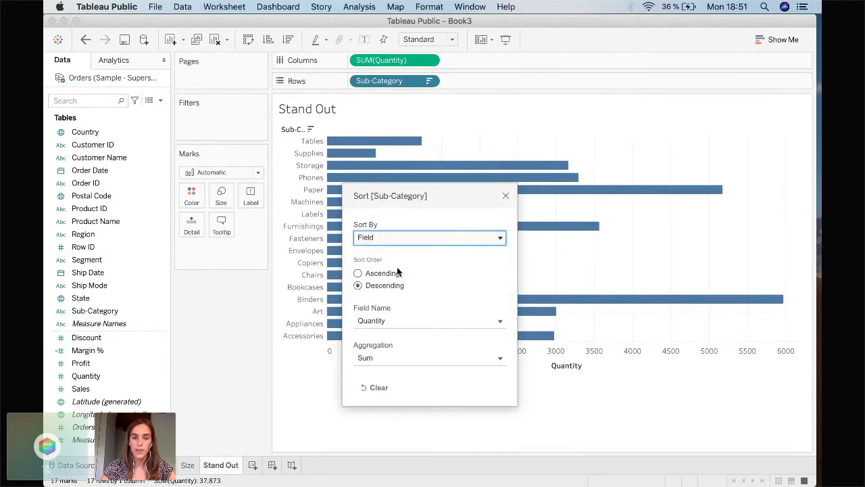
click(505, 197)
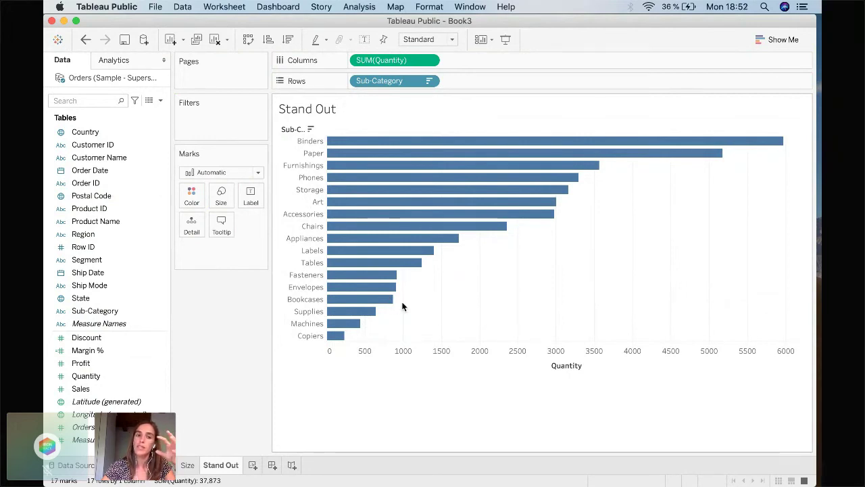
Show mark labels on the bars of the Quantity chart.
click(248, 198)
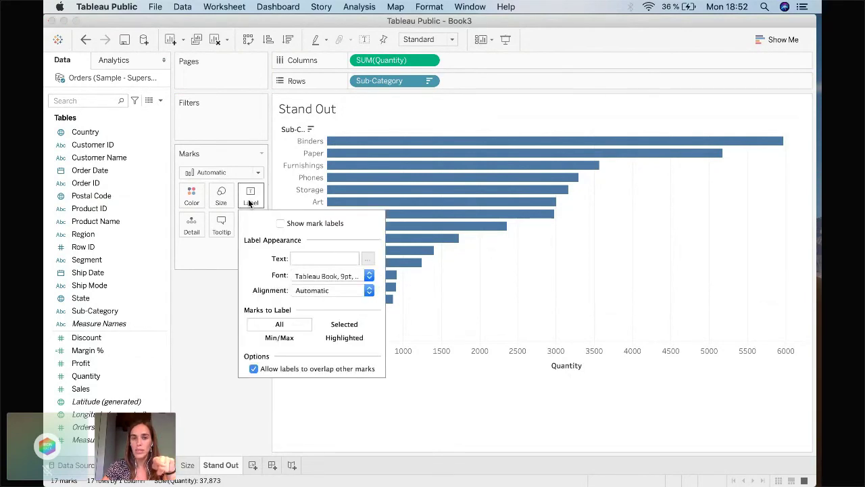
click(281, 223)
click(471, 240)
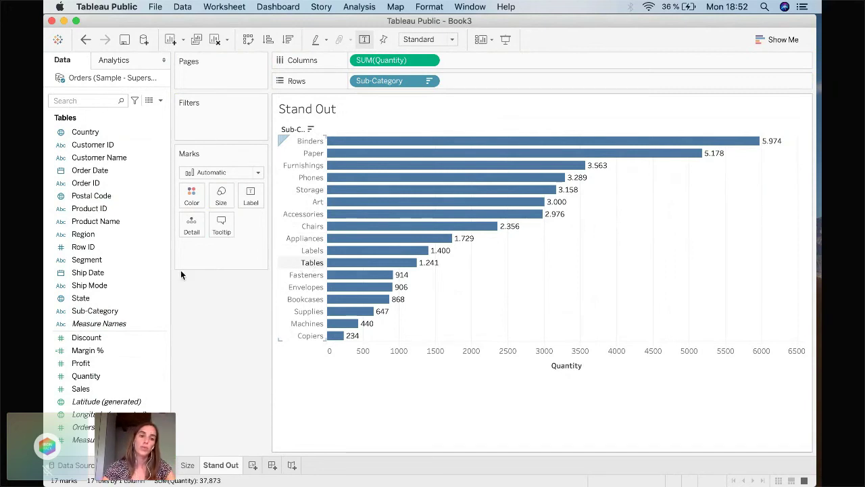
Start creating a group from the Sub-Category field and look through its list of members.
click(129, 313)
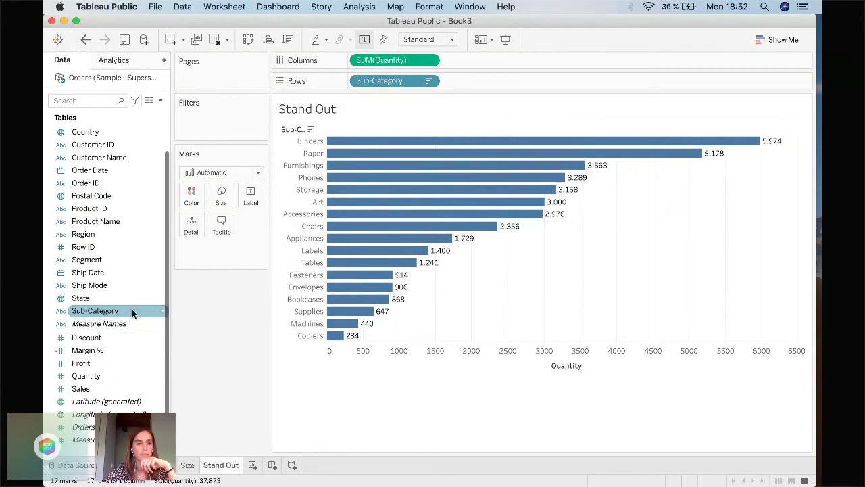
right_click(132, 309)
mouse_move(212, 164)
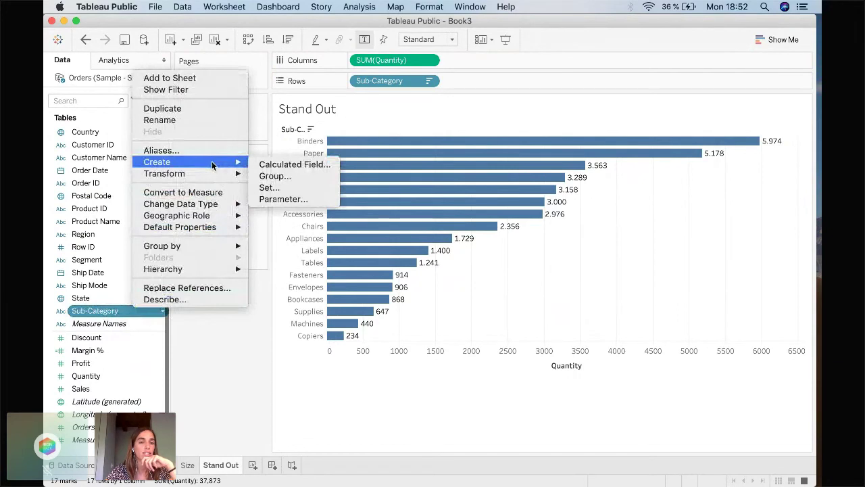
click(275, 177)
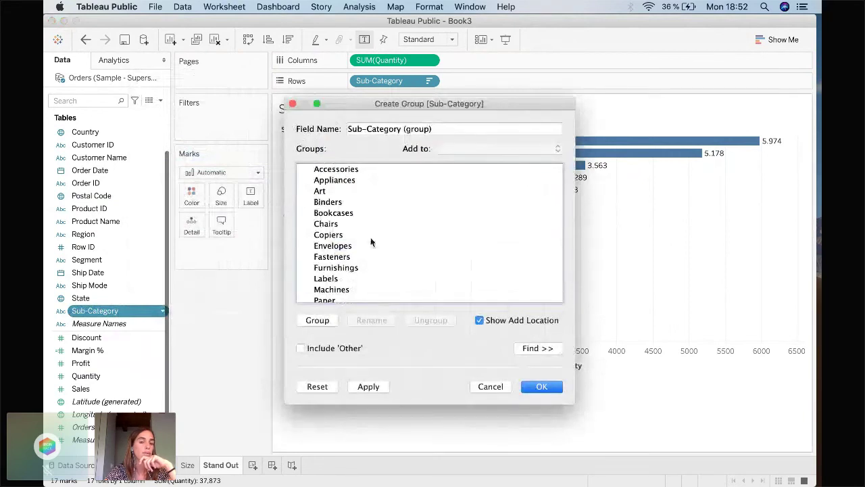
scroll(370, 241, down, 2)
scroll(370, 241, up, 2)
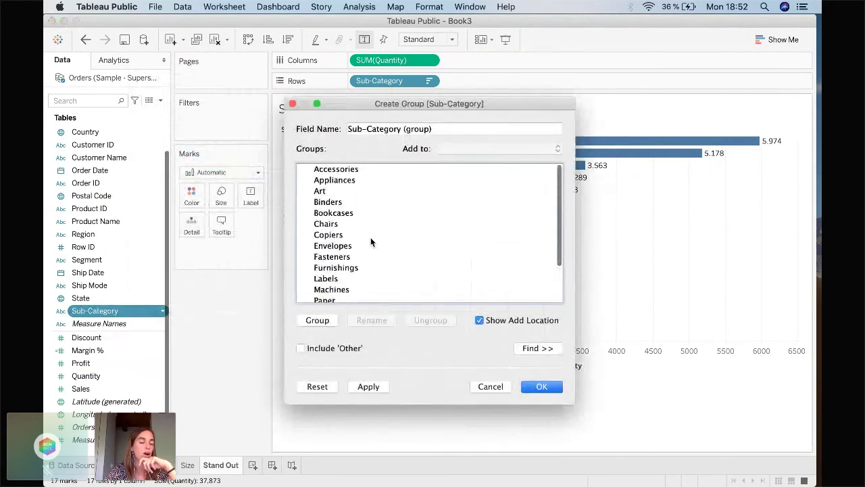
scroll(370, 241, down, 2)
scroll(371, 241, up, 2)
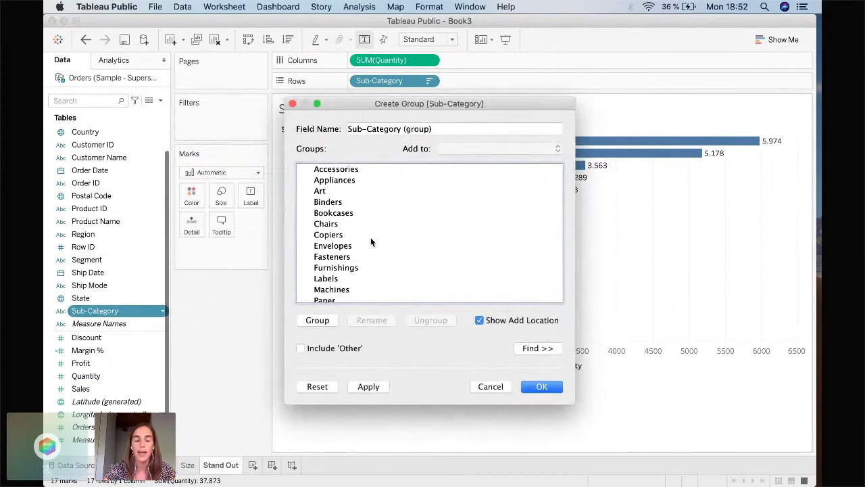
Group the Chairs, Furnishings and Tables members together in the Sub-Category group definition.
scroll(371, 242, down, 3)
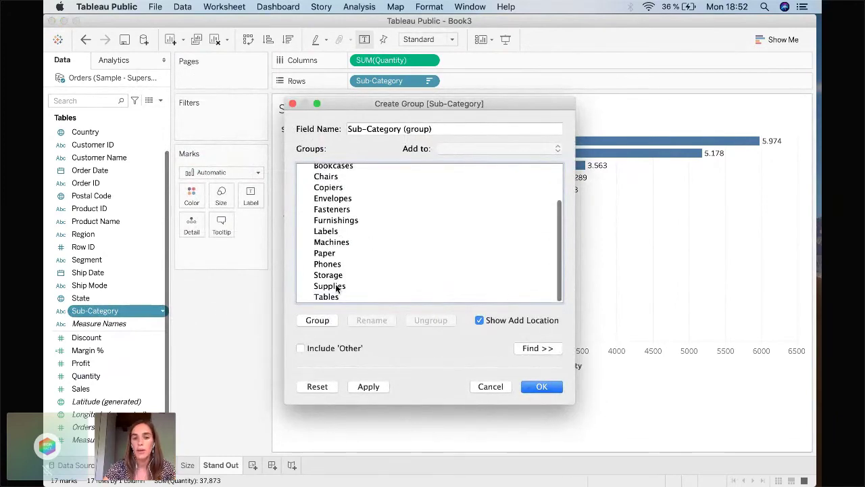
click(325, 296)
scroll(411, 243, up, 1)
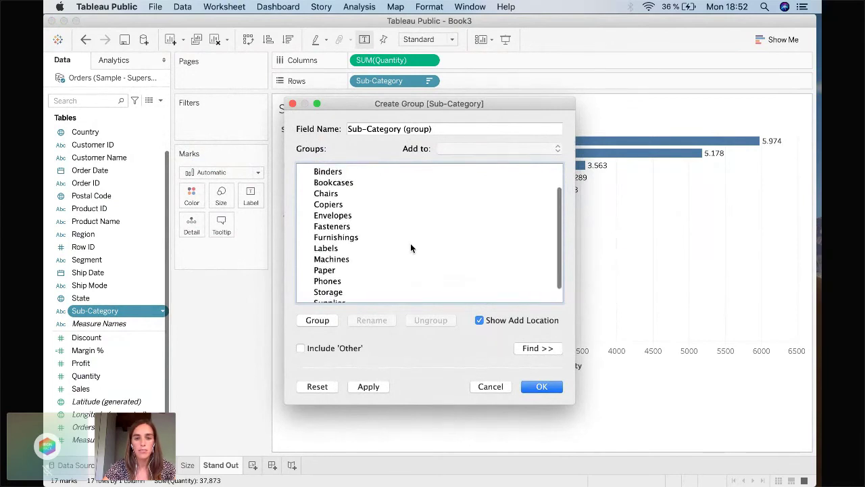
super+click(346, 237)
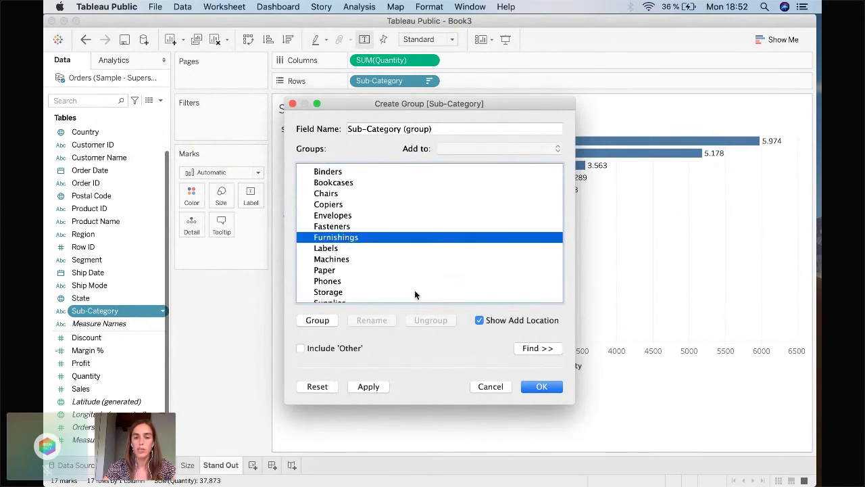
scroll(417, 296, down, 1)
scroll(382, 210, up, 2)
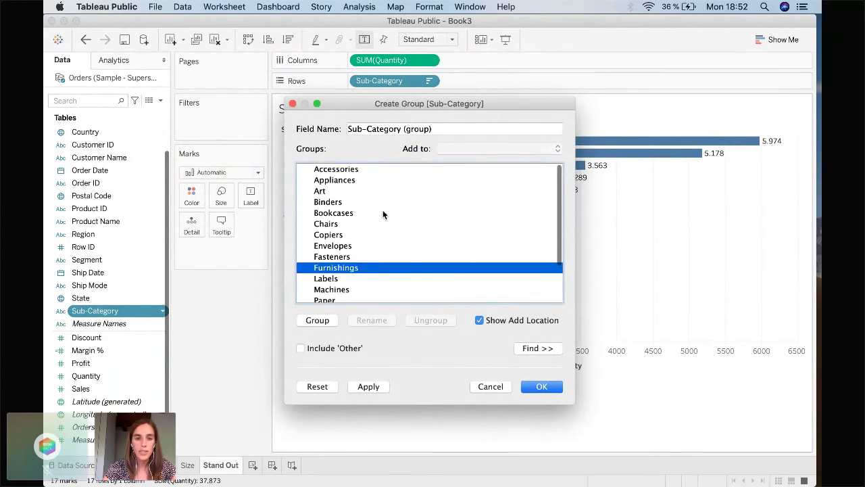
super+click(341, 223)
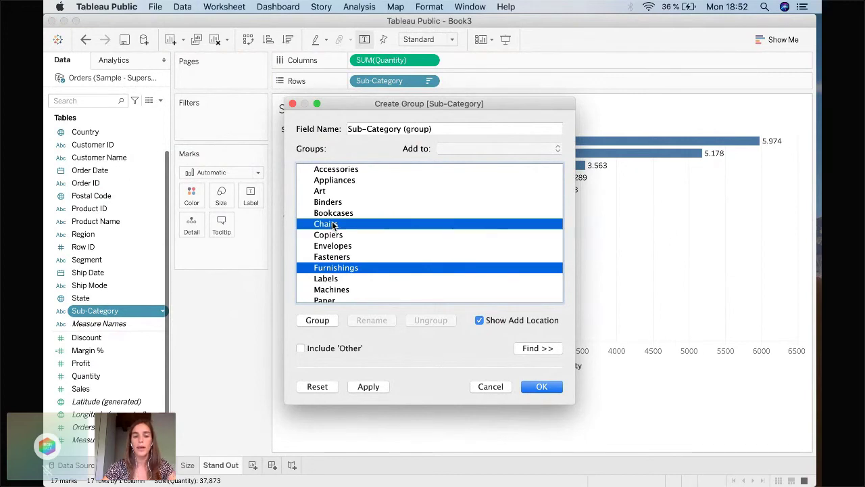
click(318, 321)
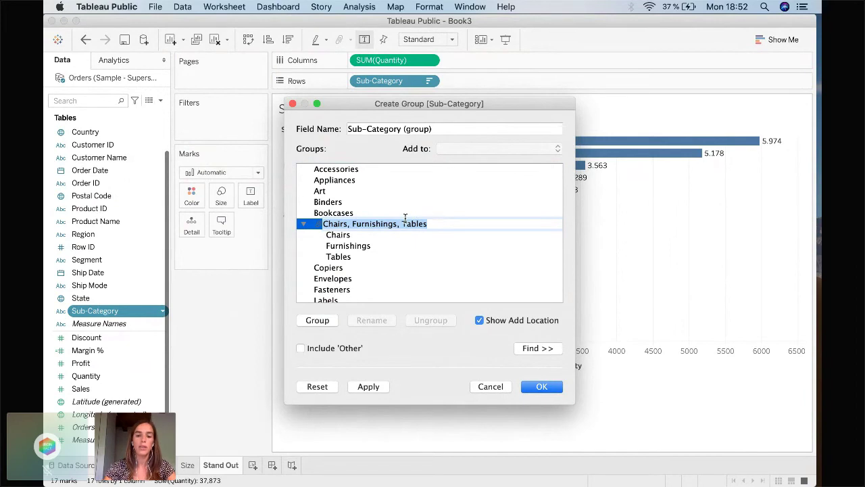
Name the combined group Key Subcategories and review the members it contains.
key(BackSpace)
text(Key S)
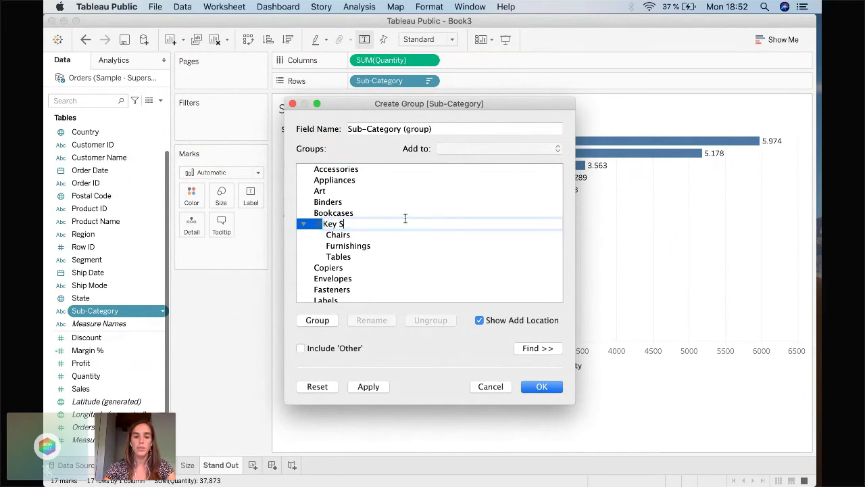
text(ubcategor)
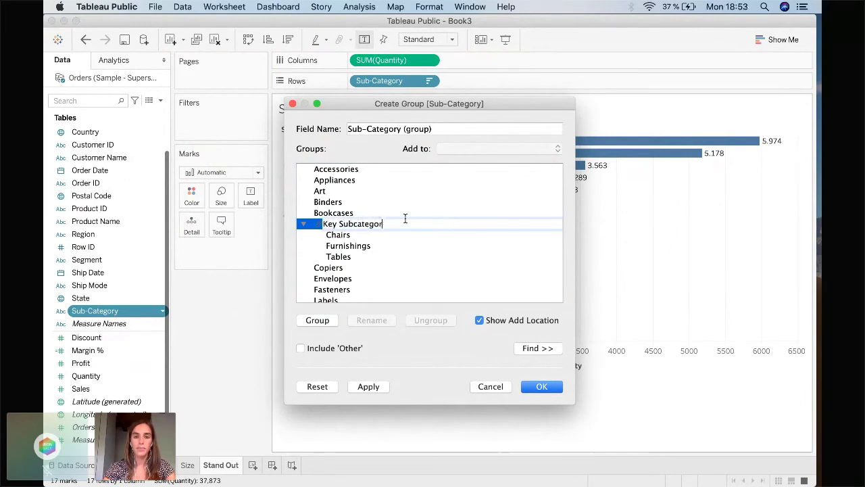
text(ies)
key(Return)
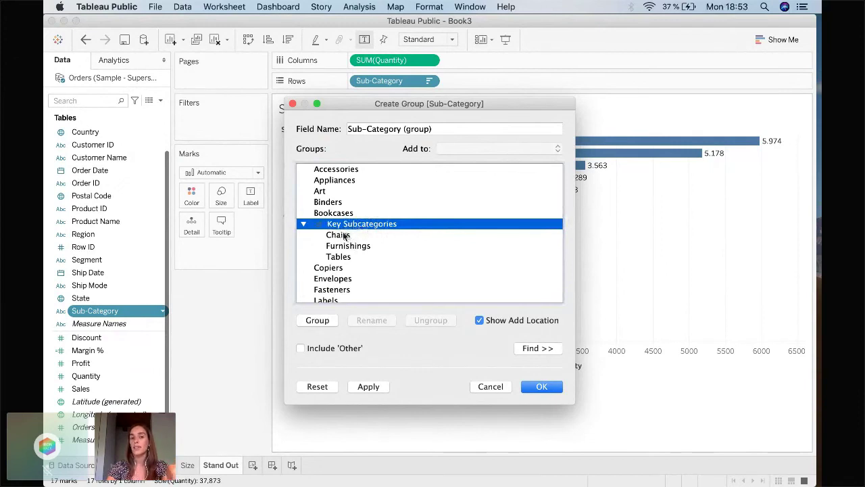
click(340, 234)
click(343, 245)
click(342, 258)
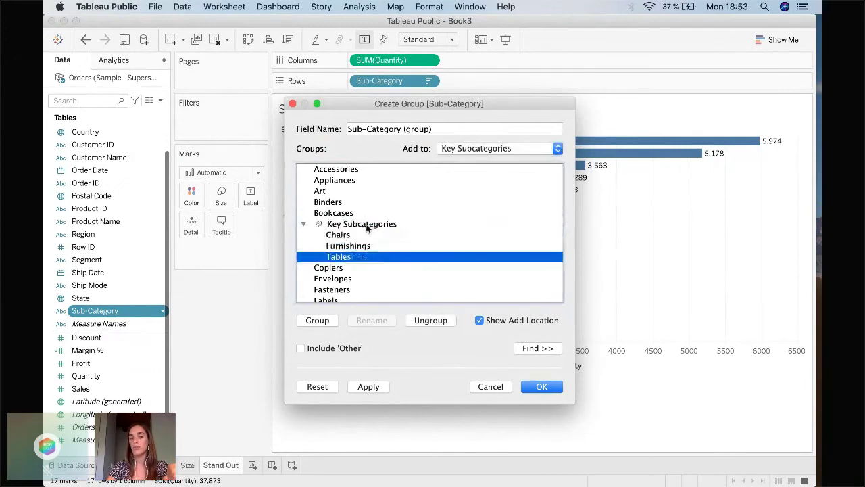
click(365, 225)
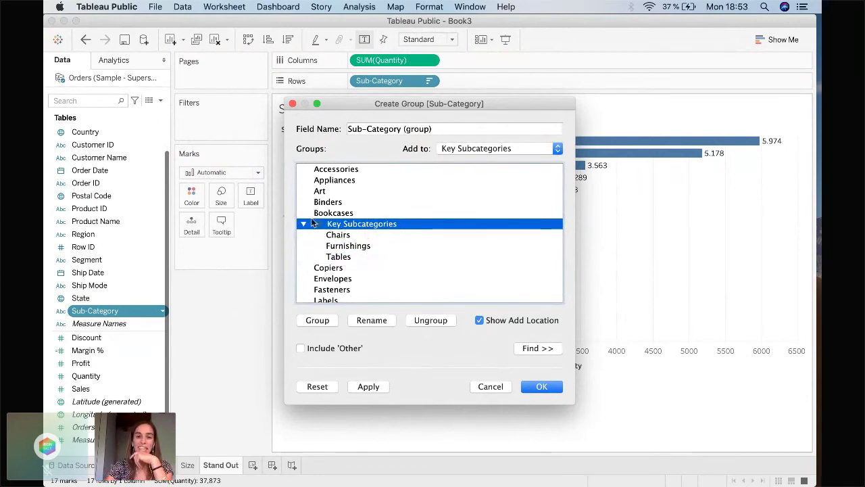
Include the remaining sub-categories as Other, check the members of both groups, and create the Sub-Category (group) field.
click(301, 348)
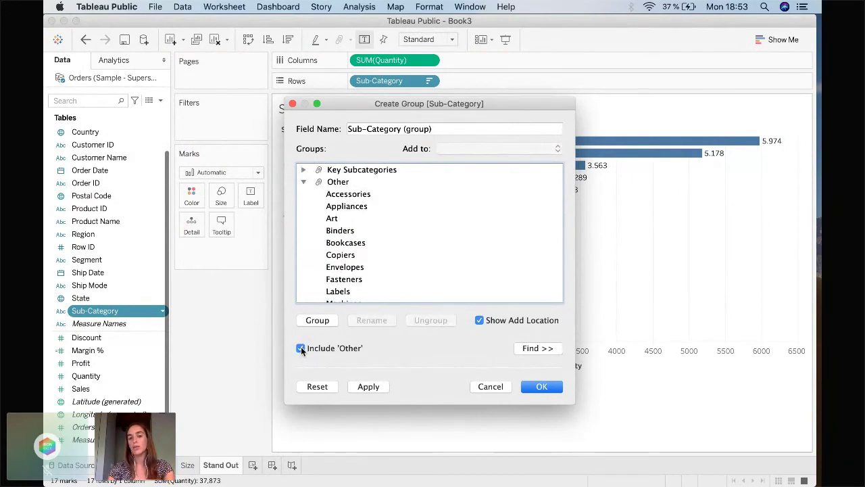
click(304, 181)
click(302, 170)
click(302, 170)
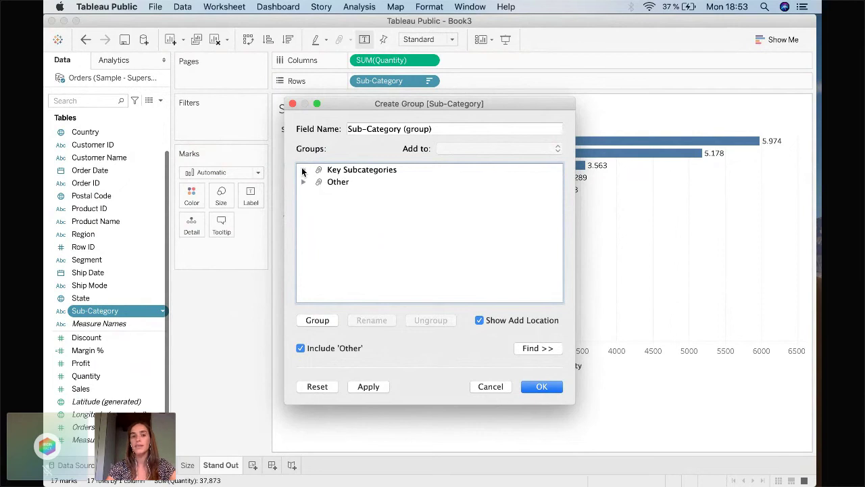
click(302, 181)
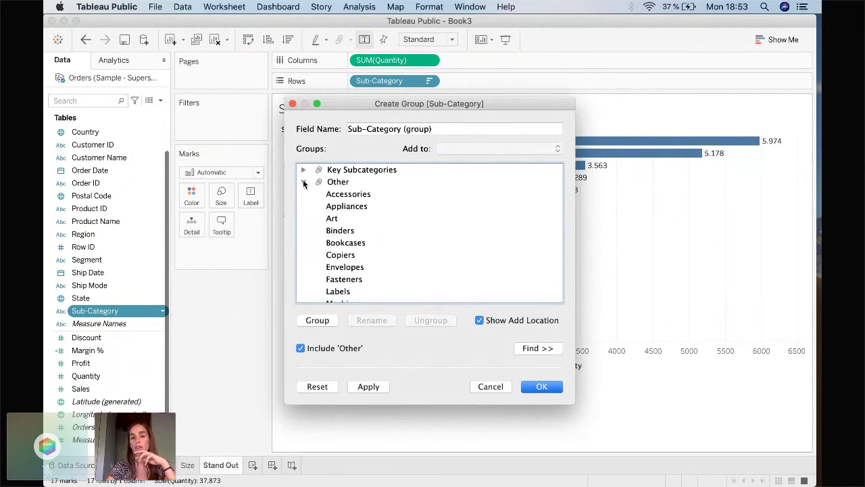
click(303, 181)
click(541, 386)
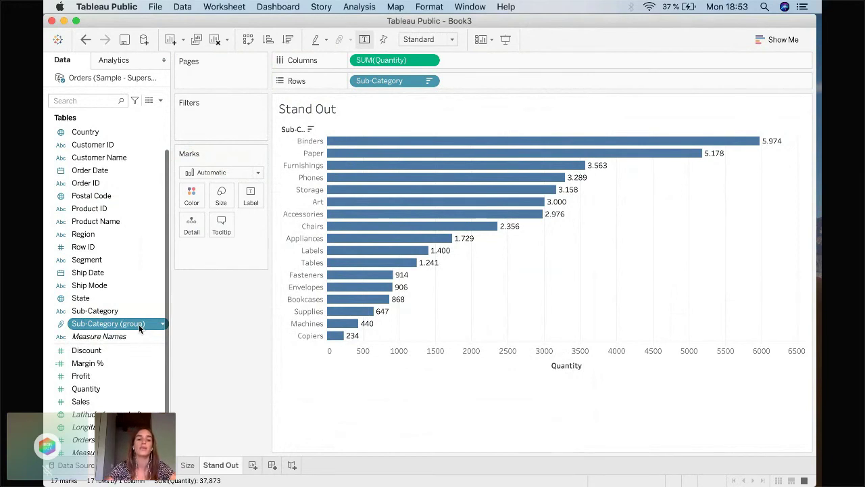
Color the Quantity bars by Sub-Category (group) and assign Tangerine orange to Key Subcategories.
drag(139, 323, 195, 198)
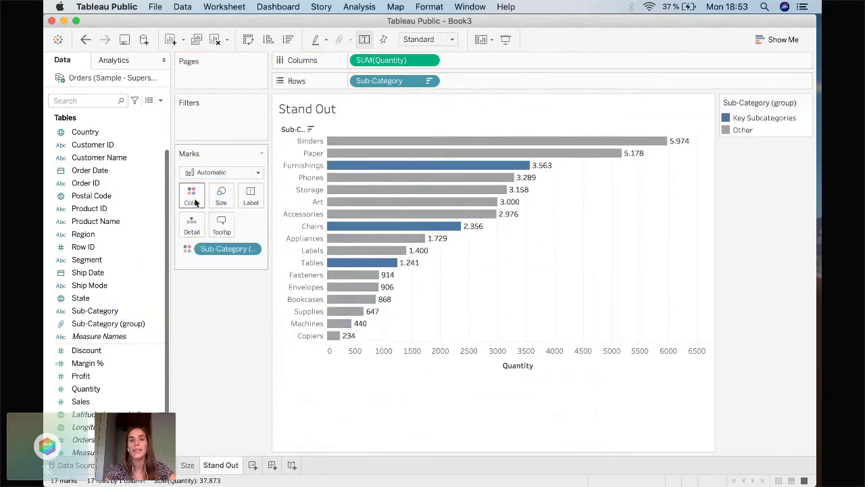
mouse_move(493, 154)
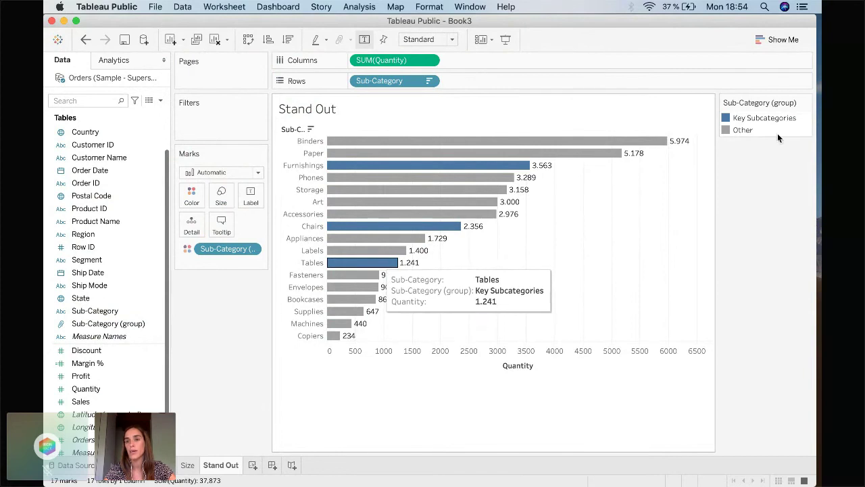
click(806, 104)
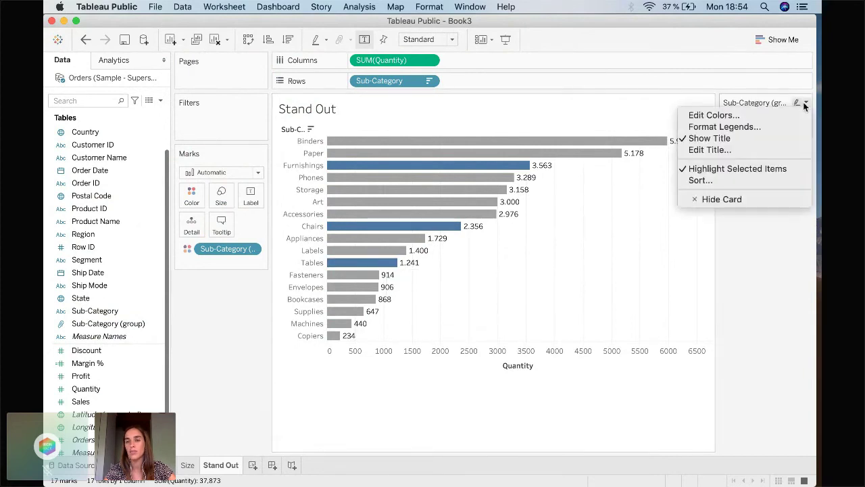
click(745, 110)
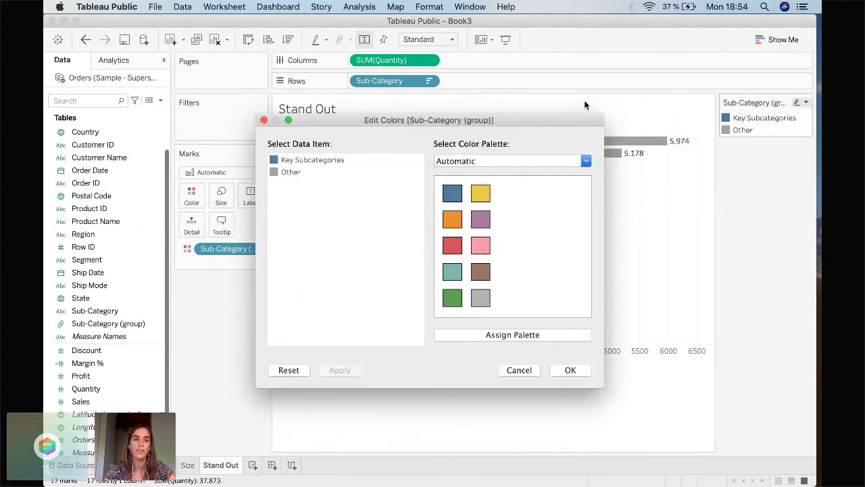
click(274, 159)
double_click(274, 159)
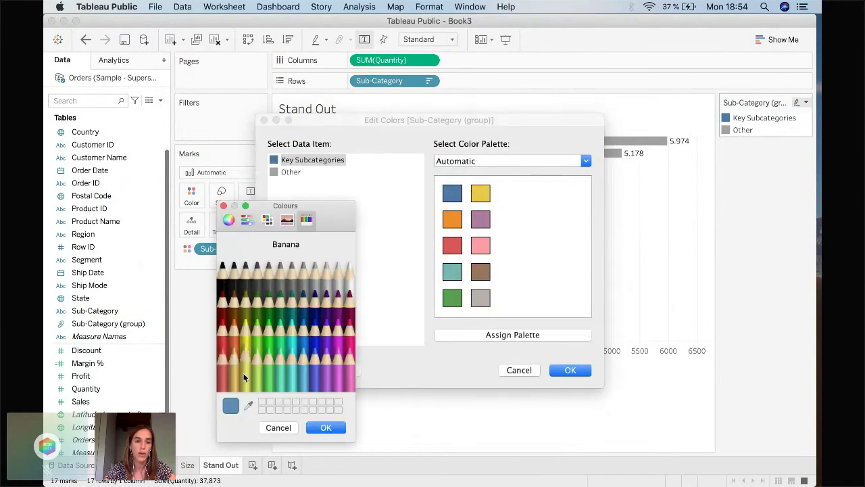
click(232, 334)
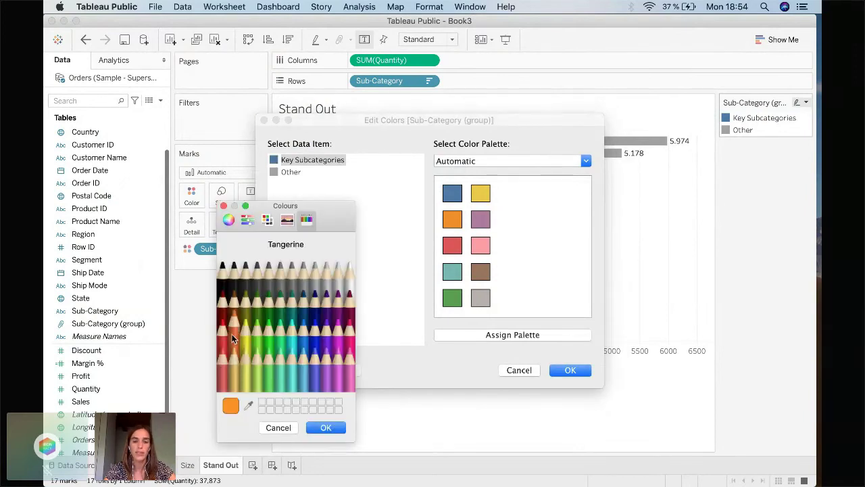
click(331, 428)
Assign Magnesium gray to the Other group and apply the edited colors to the chart.
click(273, 173)
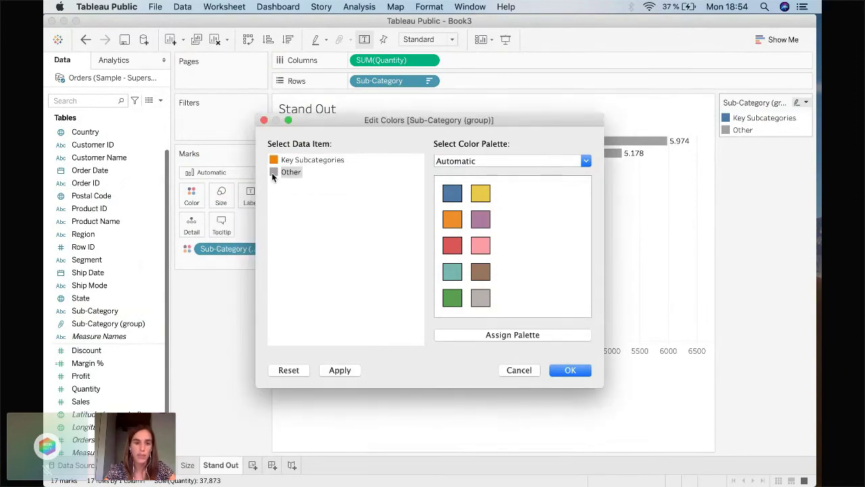
double_click(273, 174)
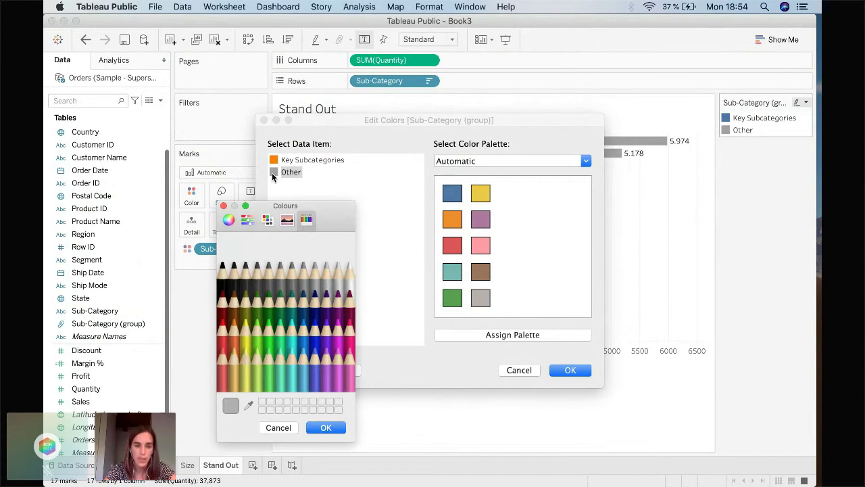
click(320, 282)
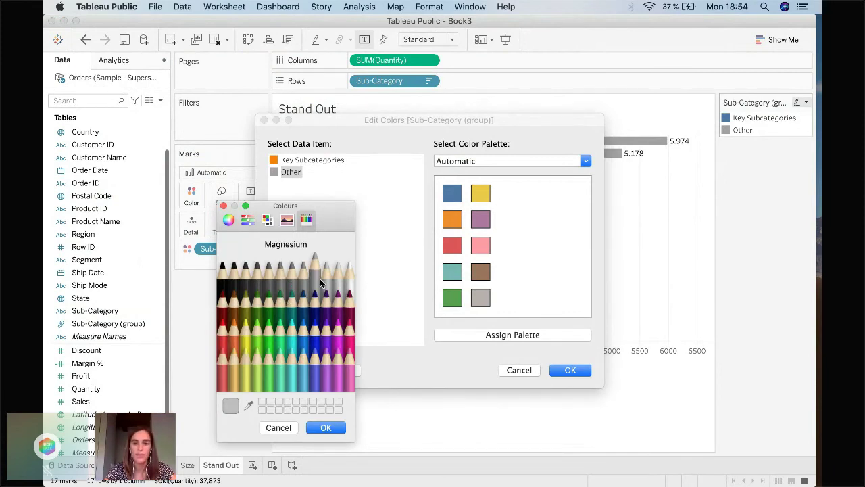
click(567, 379)
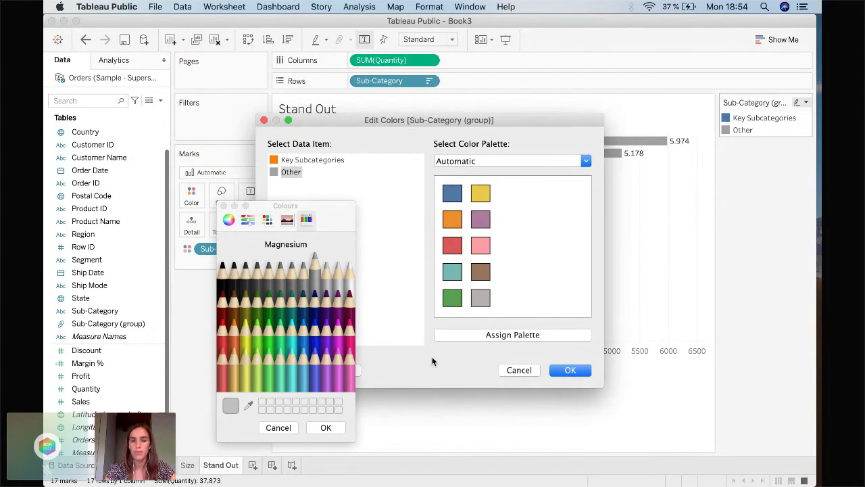
click(326, 427)
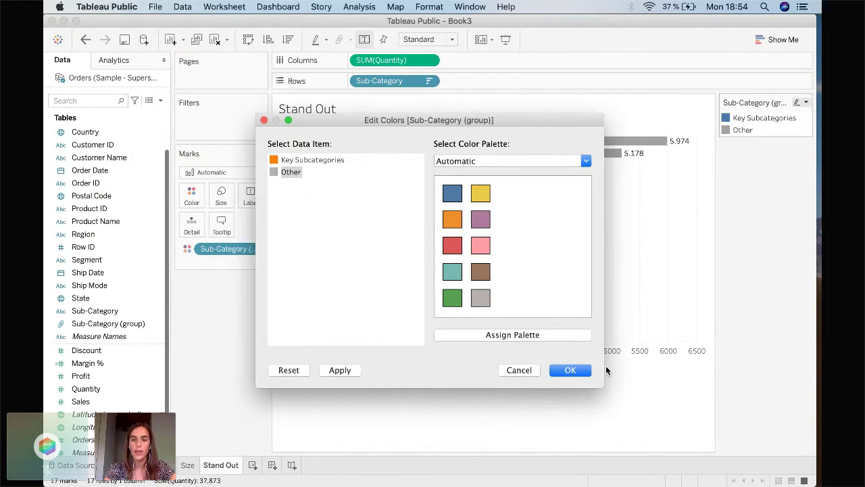
click(570, 369)
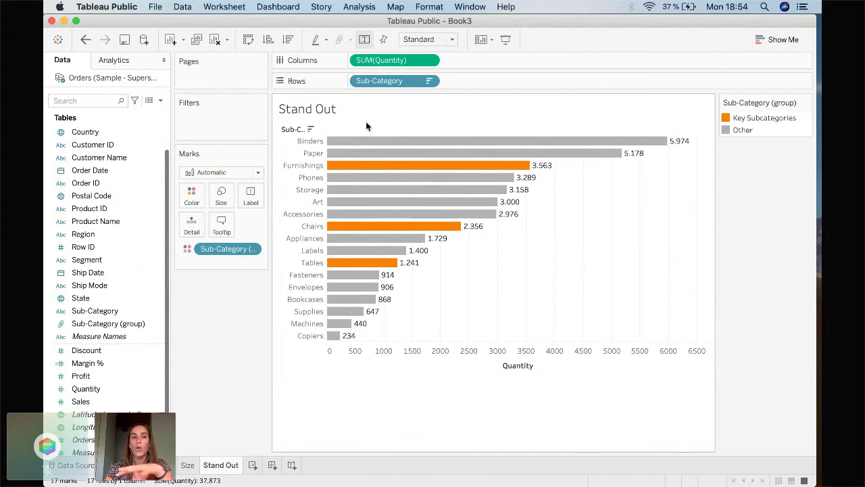
Minimize the workbook, switch to Chrome and open a new browser tab placed right after the webinar tab.
click(63, 21)
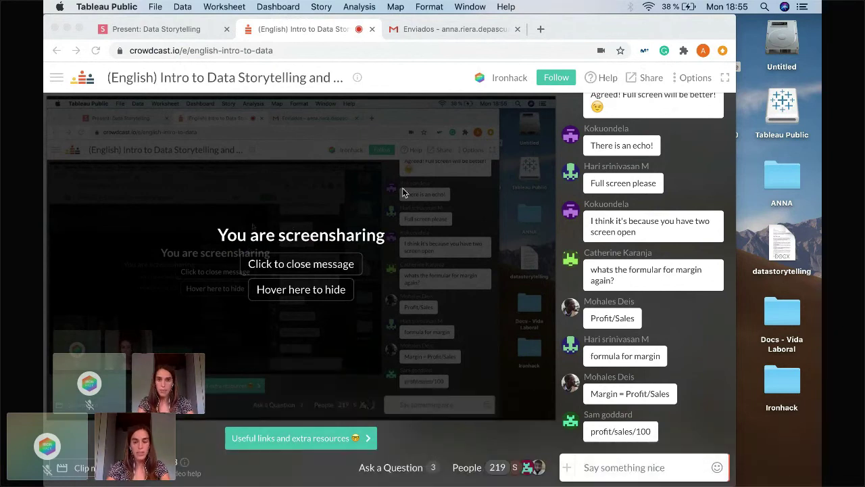
click(540, 30)
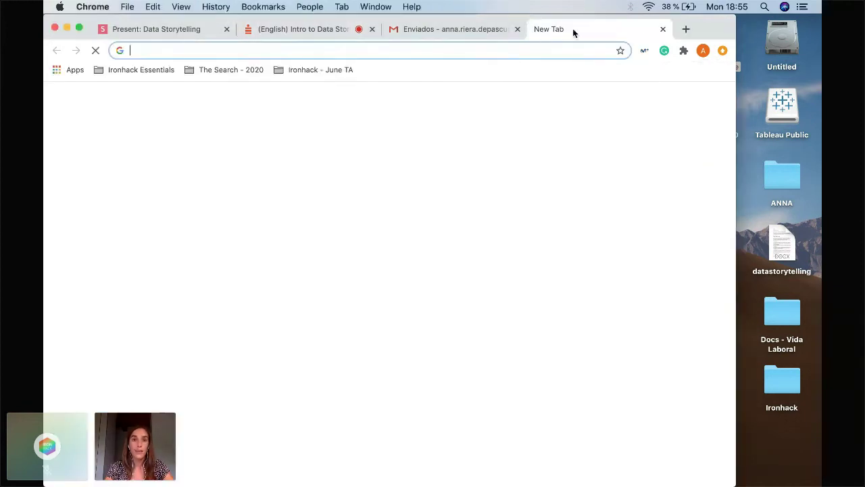
drag(573, 33, 424, 33)
text(gallery)
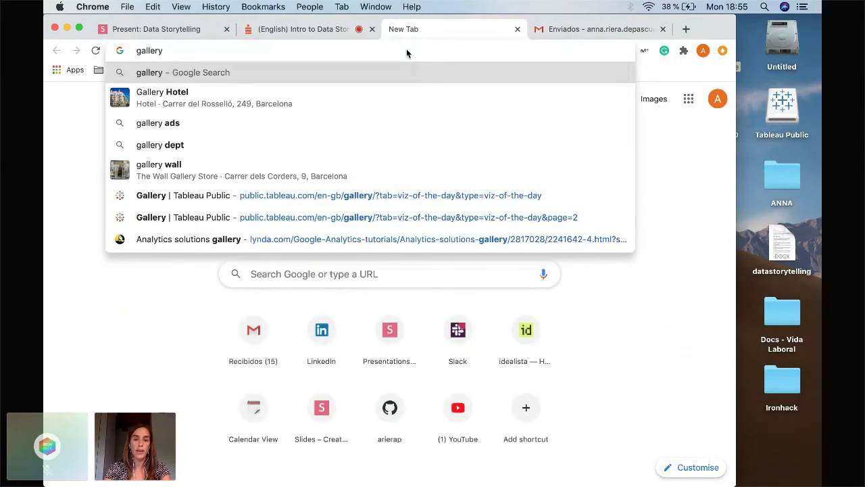
key(BackSpace)
key(BackSpace)
key(BackSpace)
key(BackSpace)
key(BackSpace)
key(BackSpace)
key(BackSpace)
key(BackSpace)
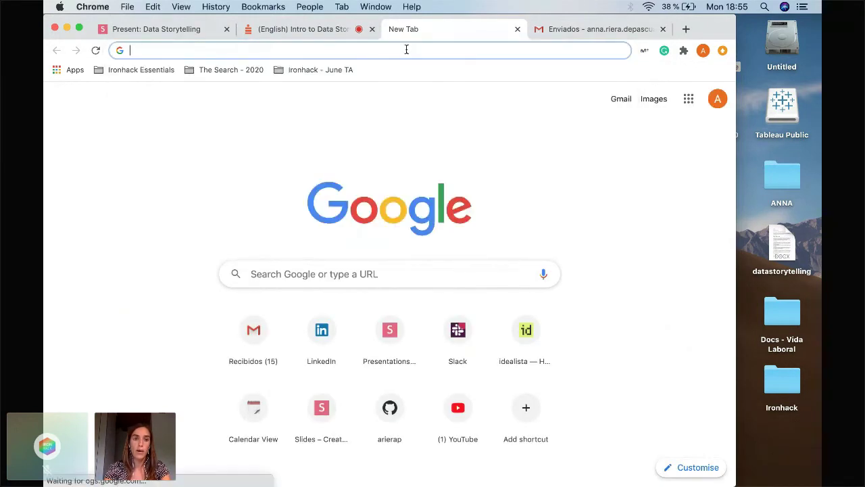
Search the web for "tableau public gallery" and open the Tableau Public Gallery page.
text(tableau publi)
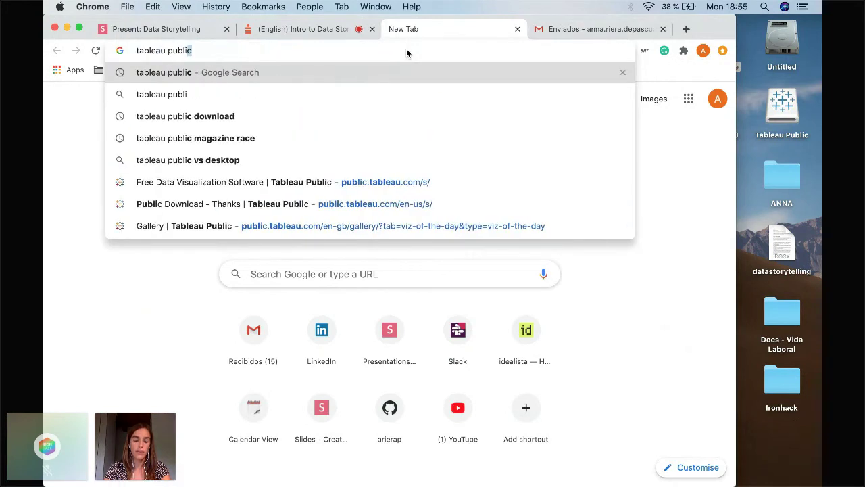
text(c gallery)
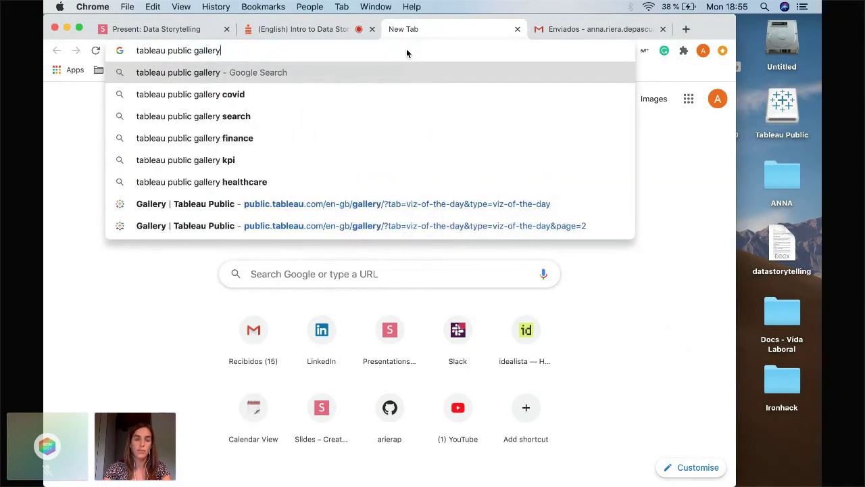
key(Return)
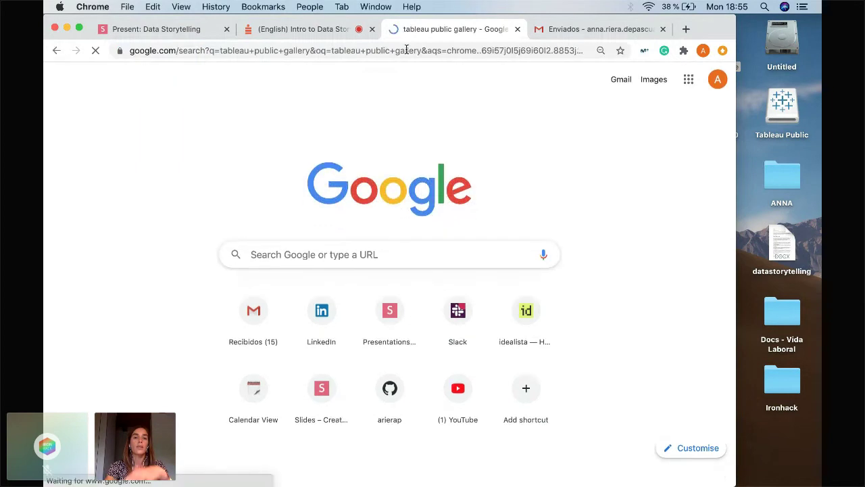
click(150, 159)
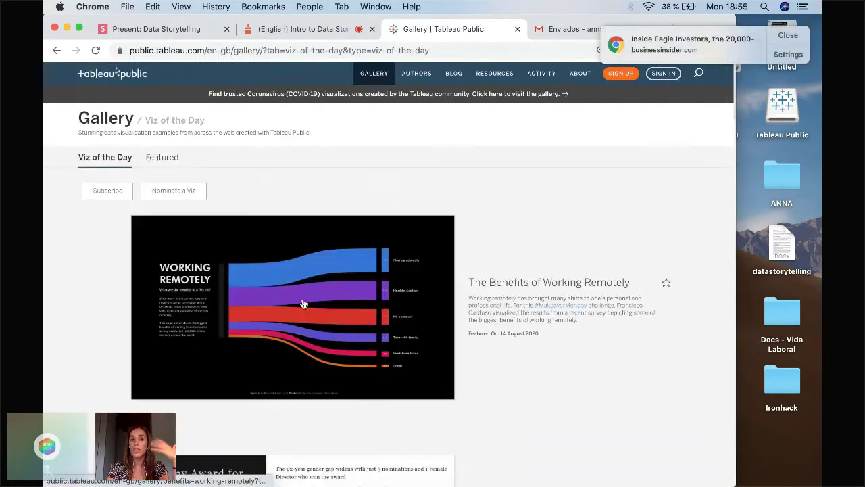
Browse the Viz of the Day gallery and open the Measuring the Penguins at Palmer Station visualization.
scroll(119, 383, down, 5)
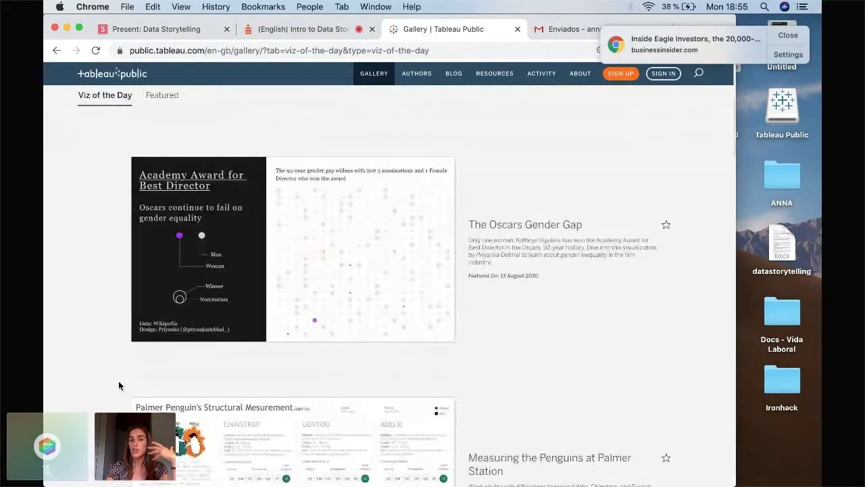
scroll(119, 385, down, 6)
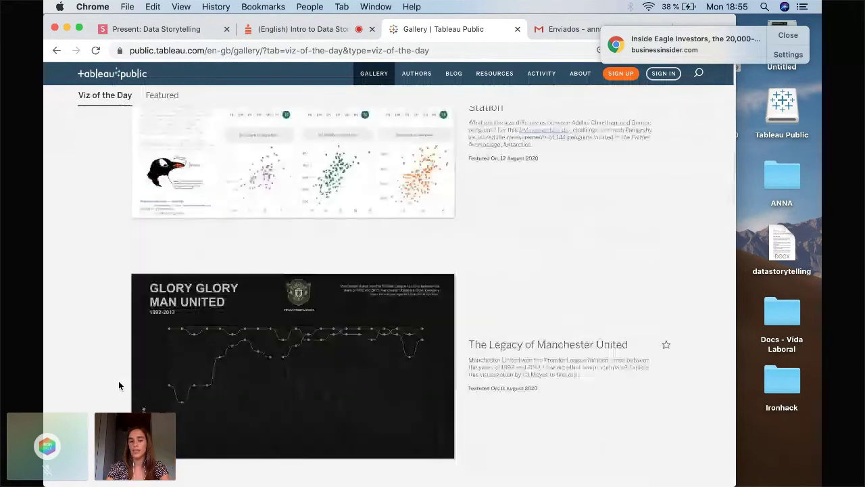
scroll(119, 384, up, 6)
scroll(193, 381, down, 2)
click(194, 380)
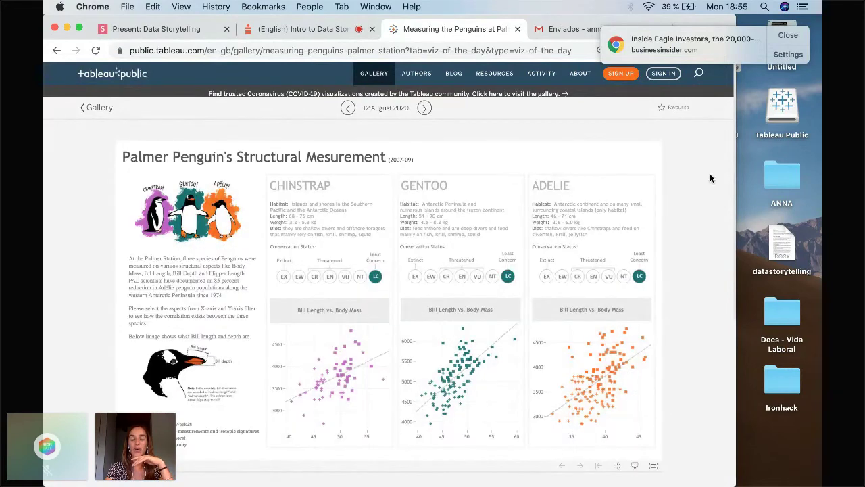
Return to the gallery, browse further Viz of the Day entries and open the Singapore National Day 2020 visualization.
click(99, 109)
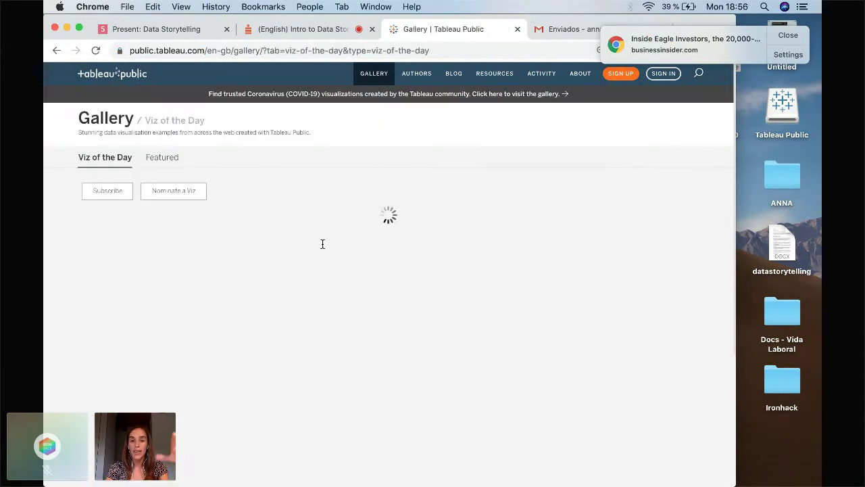
scroll(315, 296, down, 3)
scroll(315, 295, down, 10)
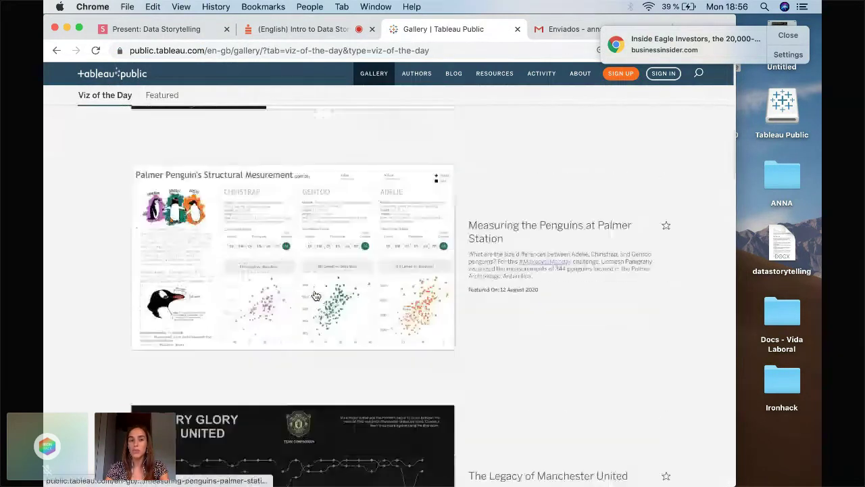
scroll(315, 296, down, 12)
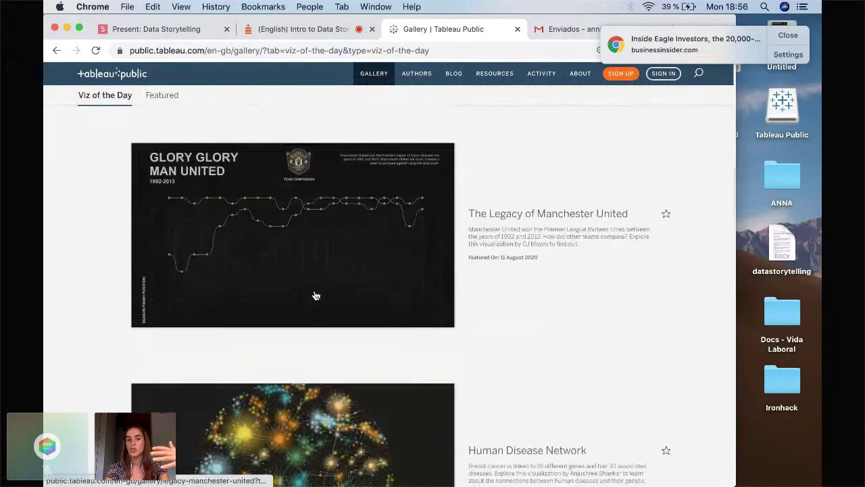
scroll(315, 295, down, 4)
click(243, 328)
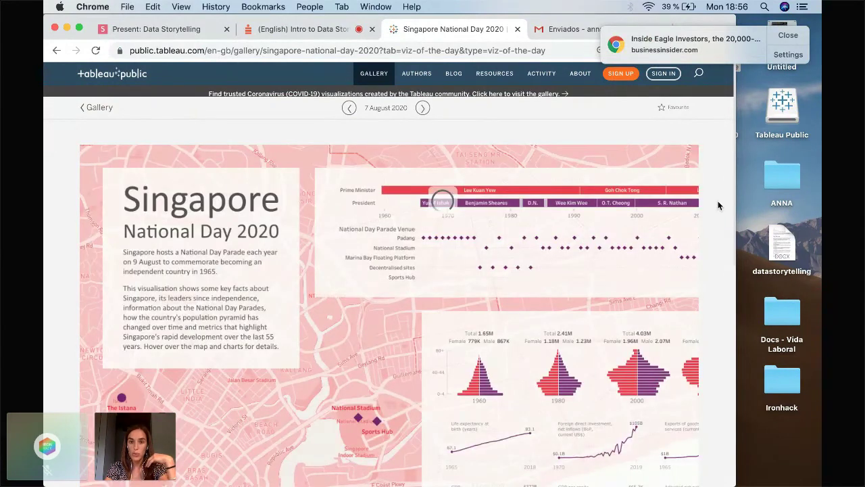
Look through the Singapore National Day 2020 visualization and examine its Tableau Workbook download options without downloading.
scroll(718, 200, down, 1)
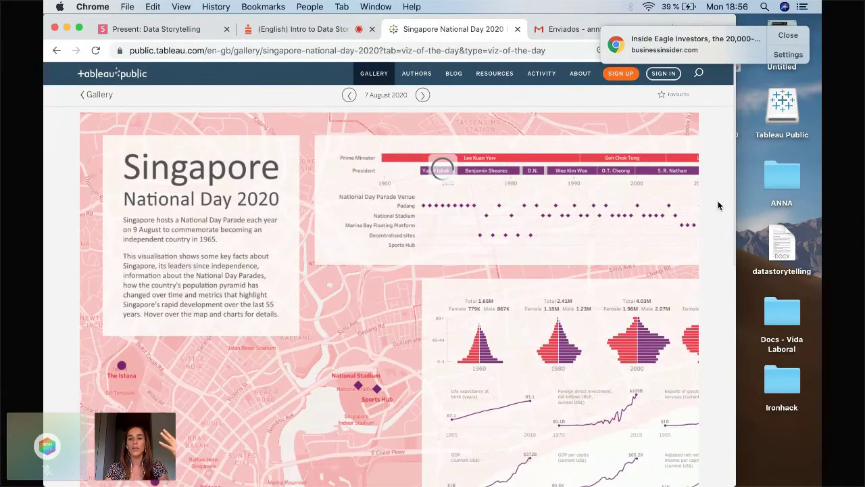
scroll(717, 201, down, 8)
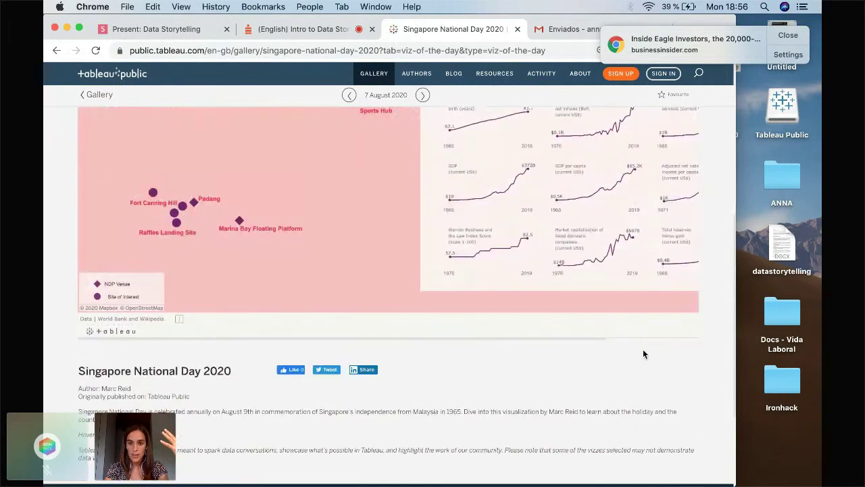
scroll(575, 337, right, 3)
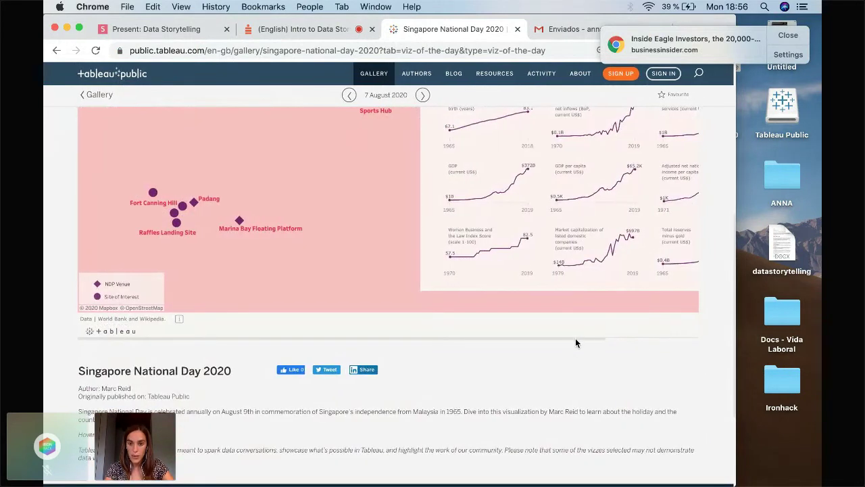
scroll(672, 343, right, 2)
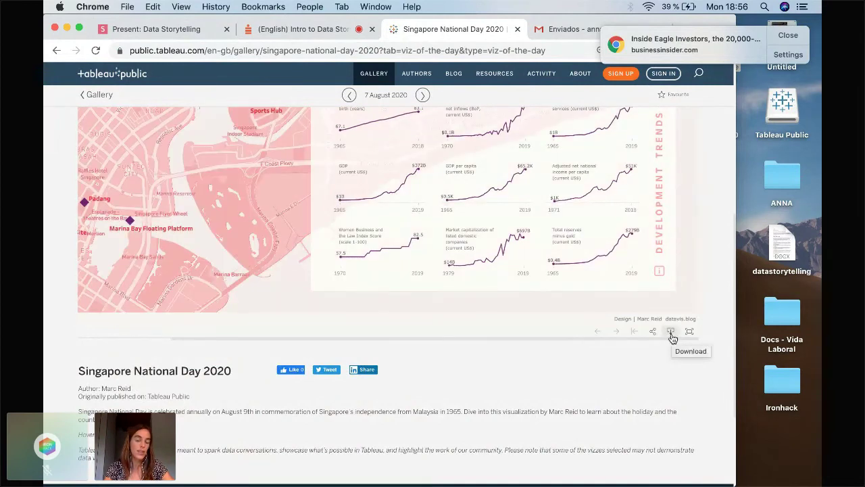
click(671, 332)
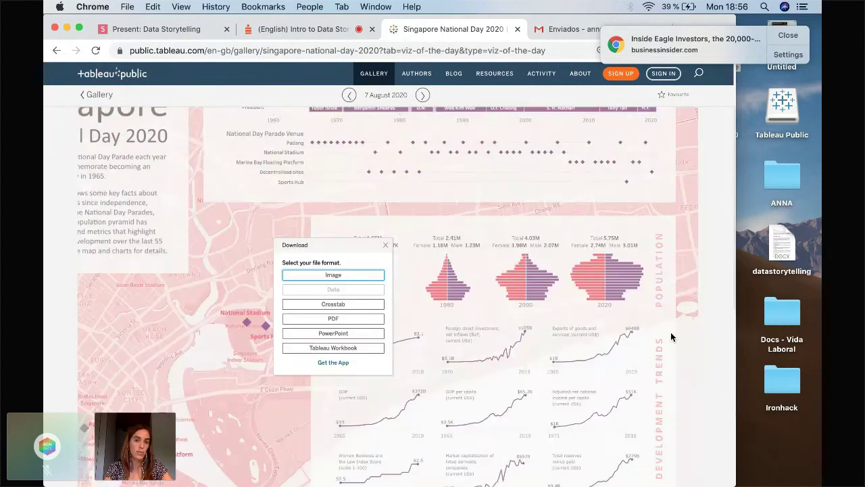
click(340, 348)
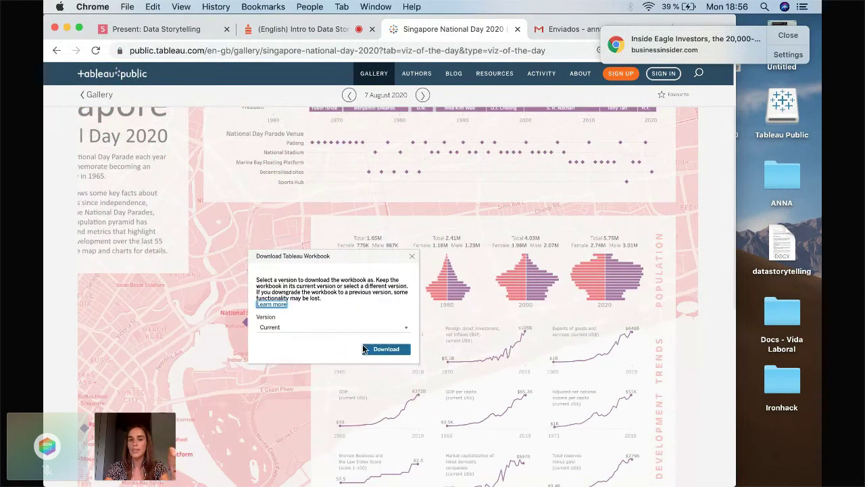
click(412, 258)
scroll(412, 270, down, 5)
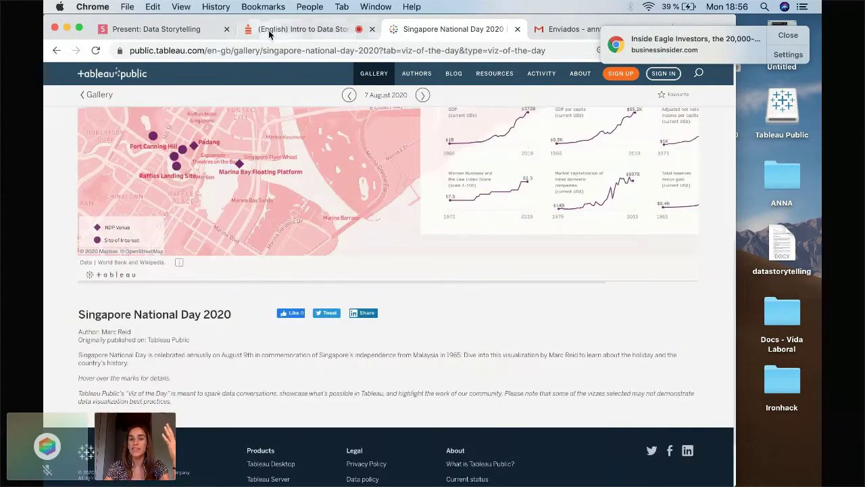
Go back to the Crowdcast webinar page and raise the system volume.
click(301, 29)
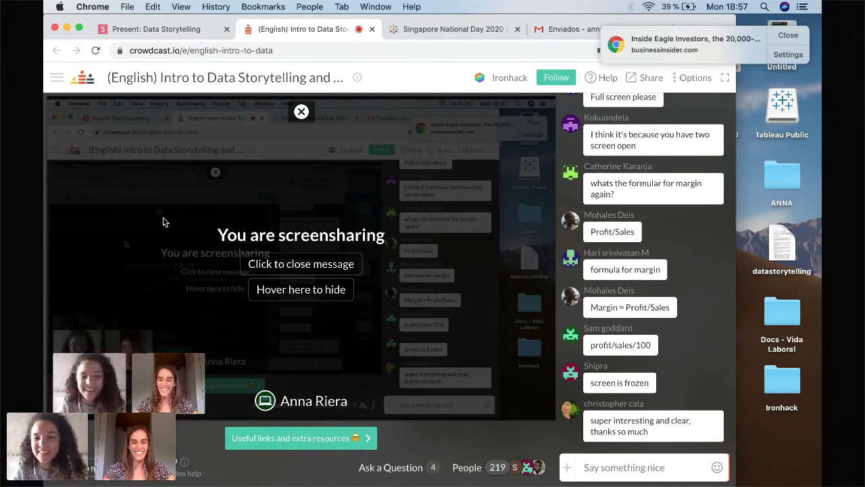
key(XF86AudioRaiseVolume)
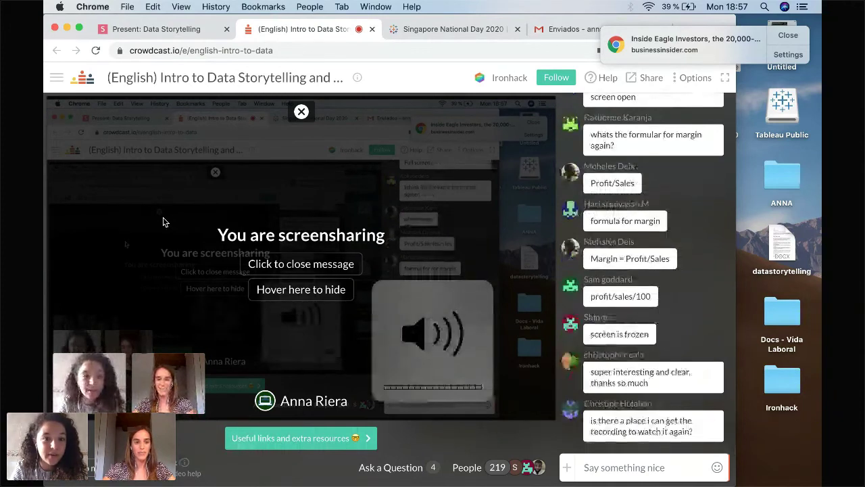